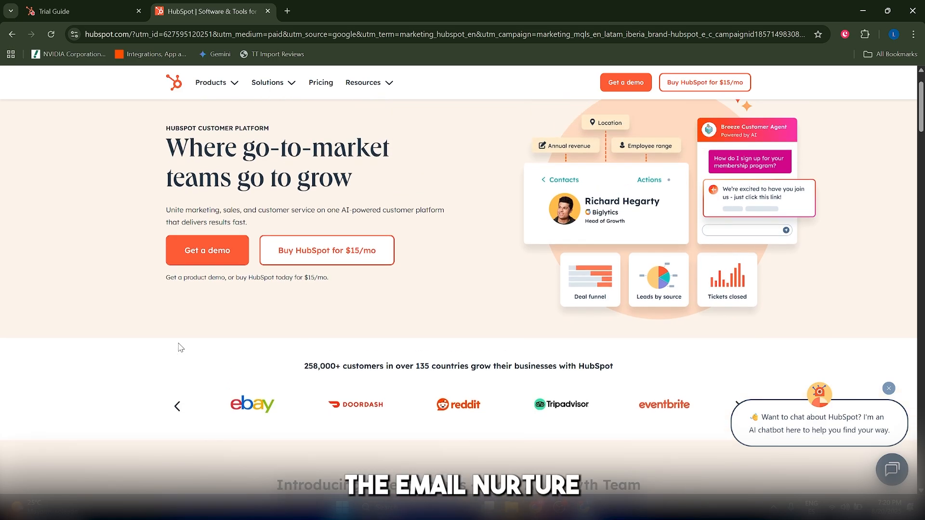
pyautogui.scroll(-1, 179, 347)
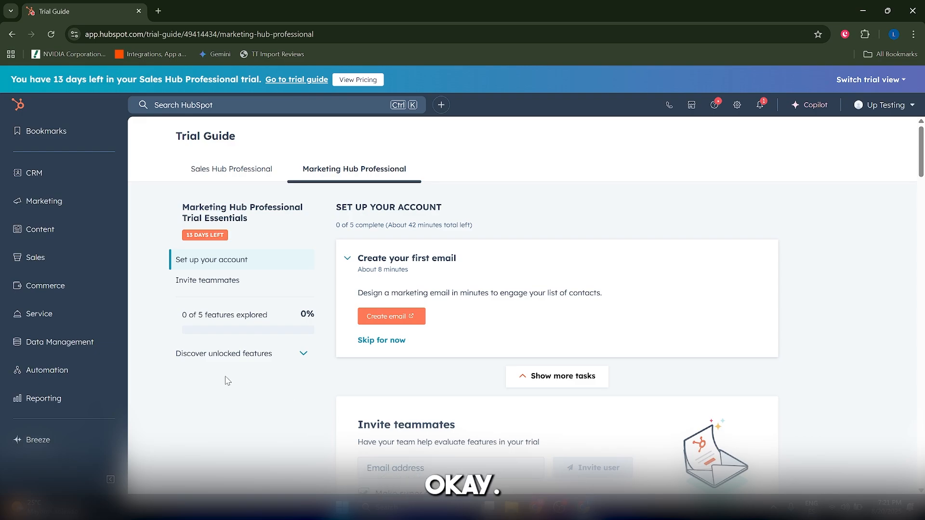
pyautogui.click(66, 202)
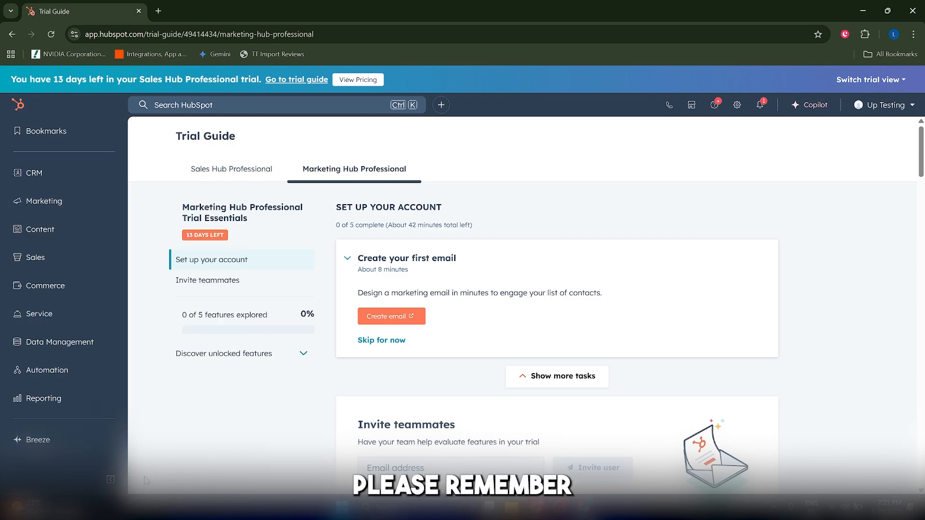
pyautogui.click(110, 480)
pyautogui.click(17, 479)
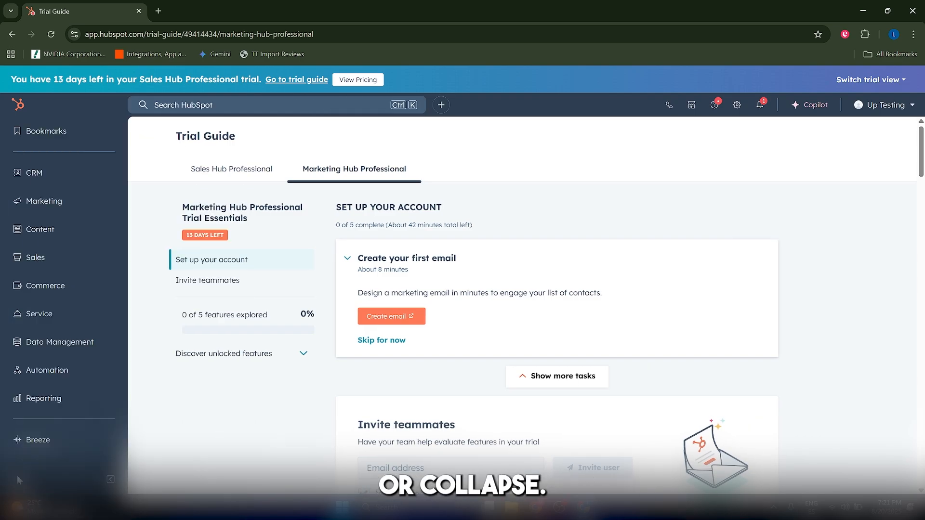
# Go to the marketing campaigns and start a new campaign from scratch, declining the guided setup.
pyautogui.click(89, 201)
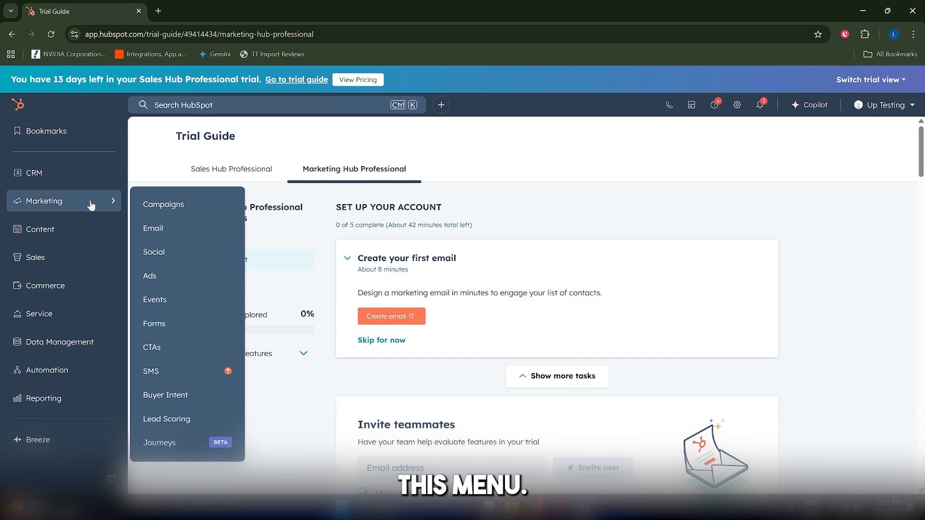
pyautogui.click(157, 205)
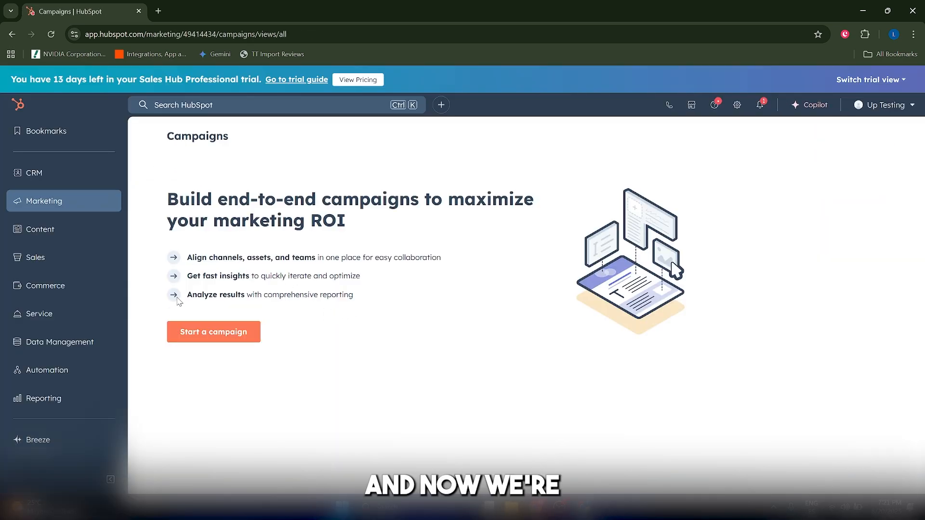
pyautogui.click(203, 330)
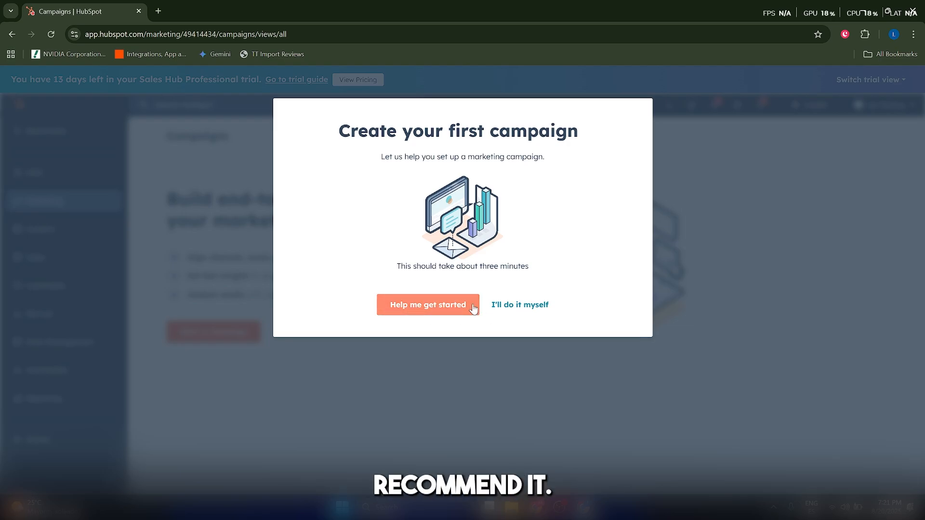
pyautogui.click(512, 305)
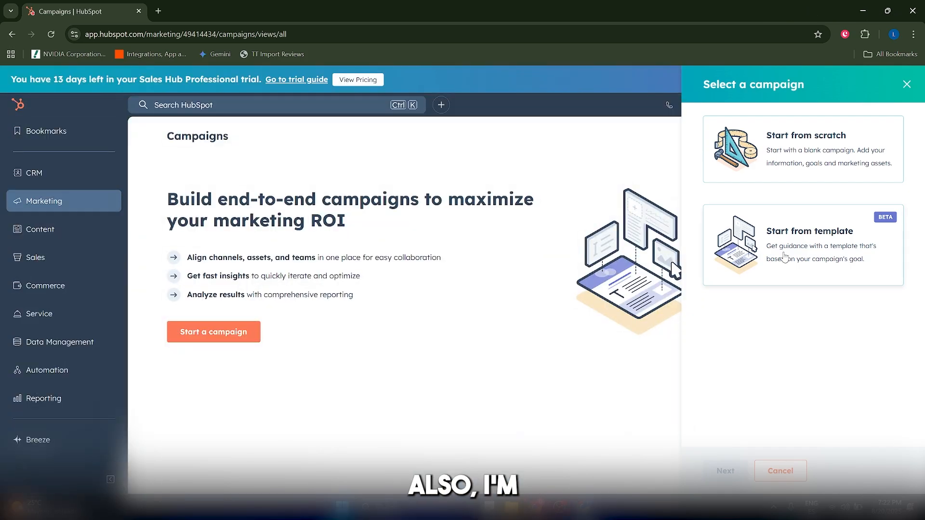
pyautogui.click(782, 173)
pyautogui.click(723, 471)
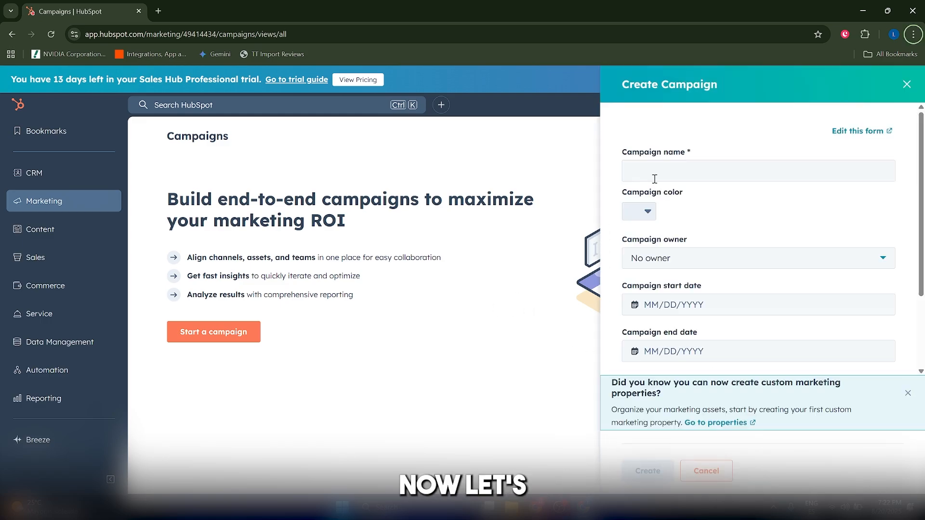
# Name the campaign "Automation in 2025 Webinar", give it the red color and assign a campaign owner.
pyautogui.click(655, 178)
pyautogui.write('Automation in 2025')
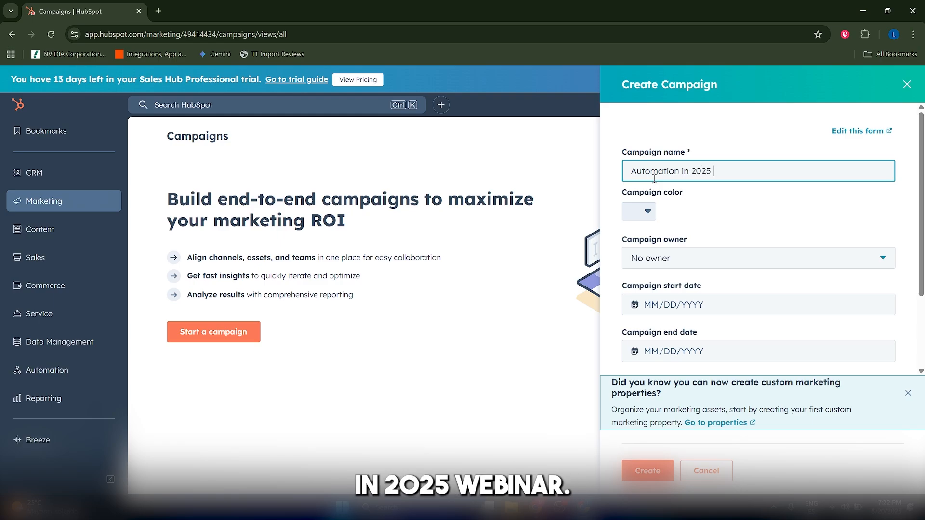
pyautogui.write(' Webinar')
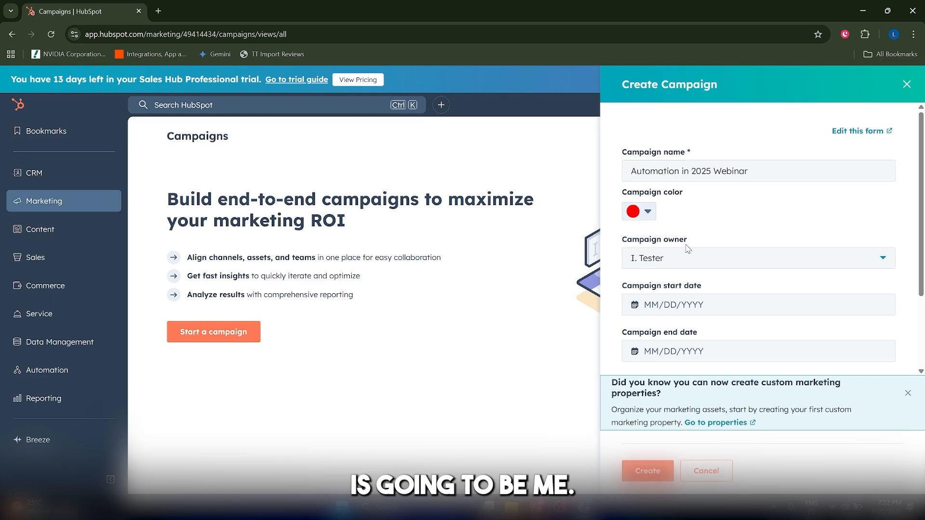
# Set the campaign to run from 09/10/2025 to 09/16/2025 and create it.
pyautogui.click(666, 303)
pyautogui.click(760, 134)
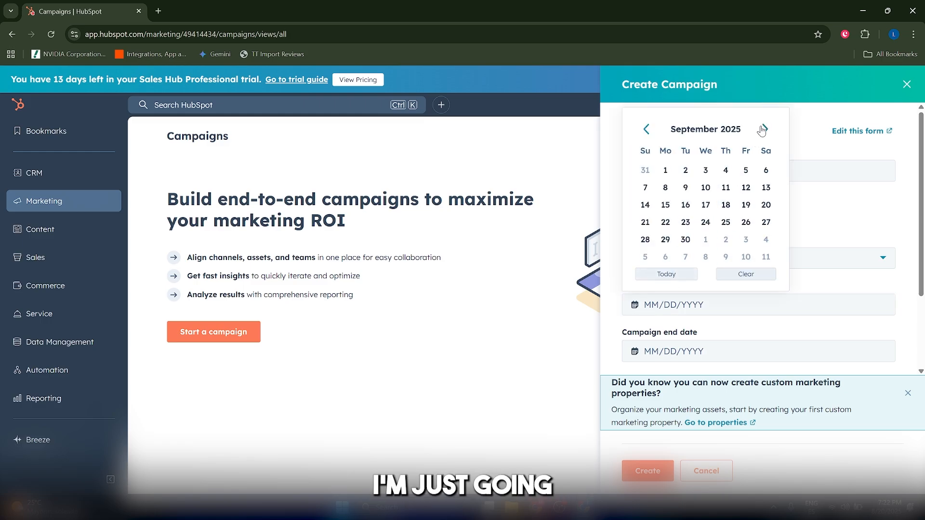
pyautogui.click(706, 189)
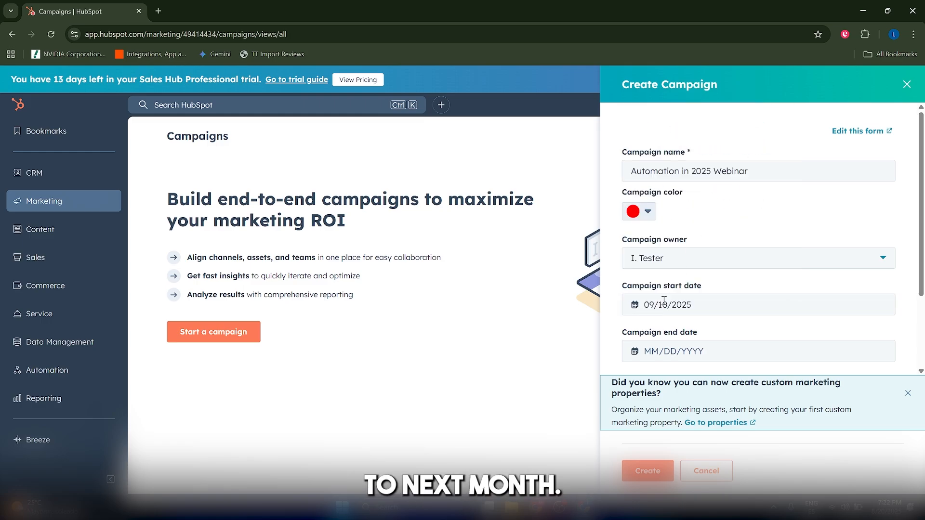
pyautogui.click(669, 352)
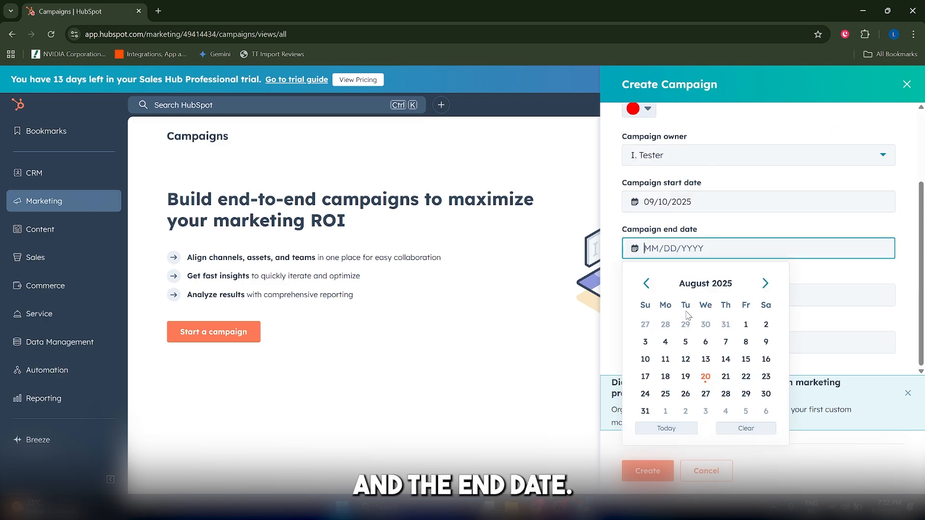
pyautogui.click(765, 284)
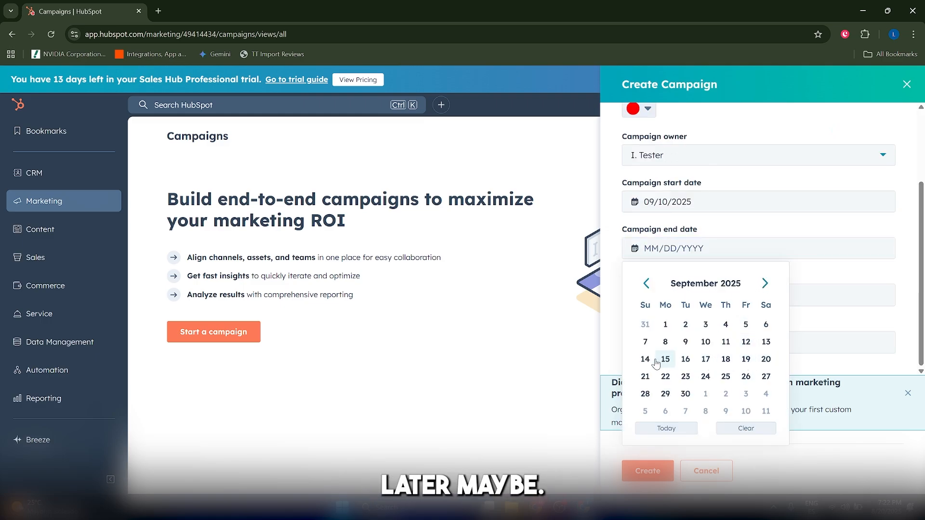
pyautogui.click(684, 362)
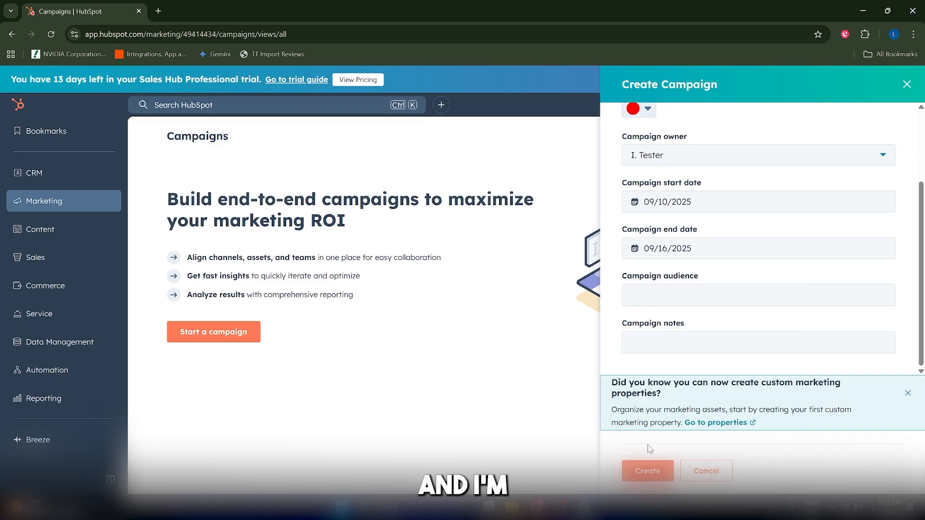
pyautogui.click(648, 471)
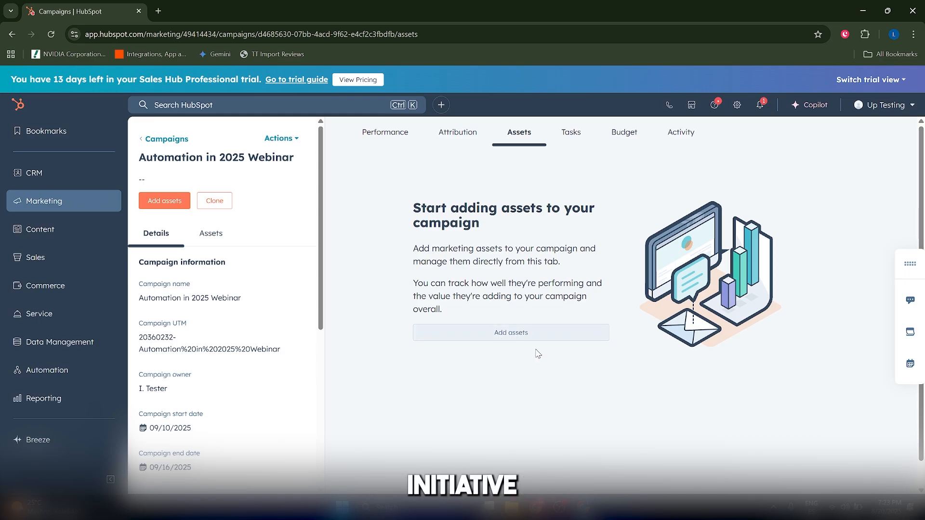
# Search the account for "website" and open the website pages tool.
pyautogui.scroll(-1, 539, 354)
pyautogui.scroll(1, 538, 354)
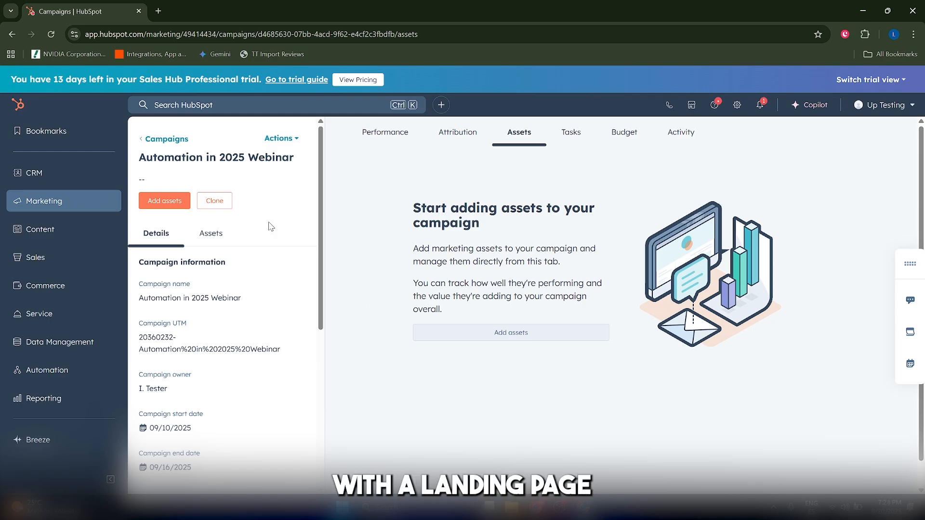
pyautogui.click(202, 110)
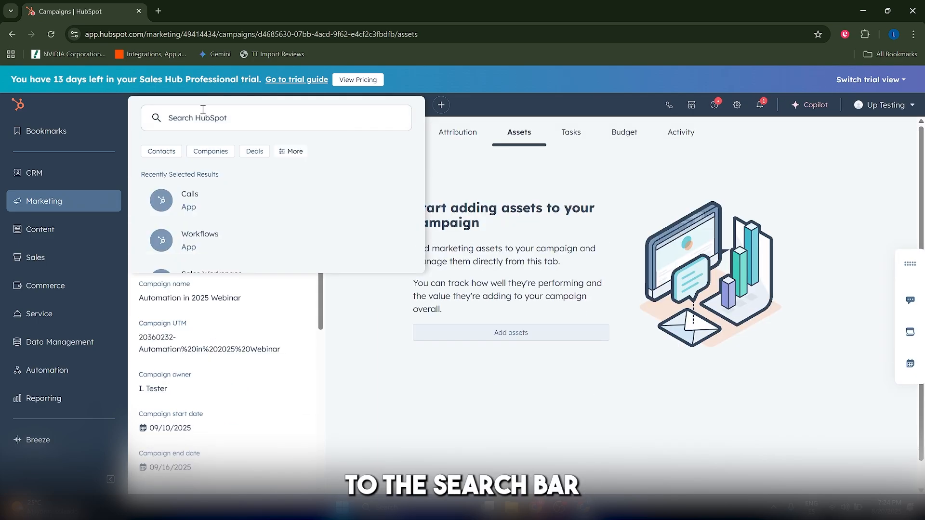
pyautogui.write('website')
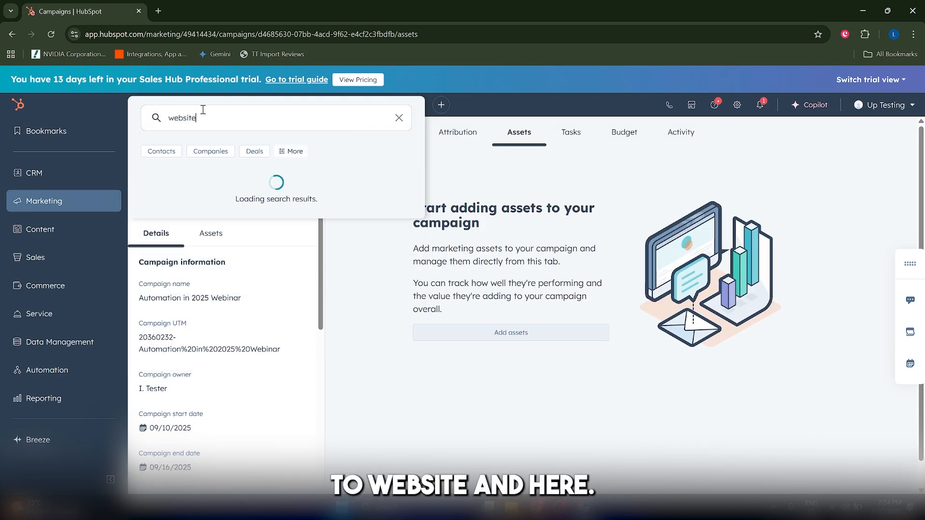
pyautogui.click(261, 252)
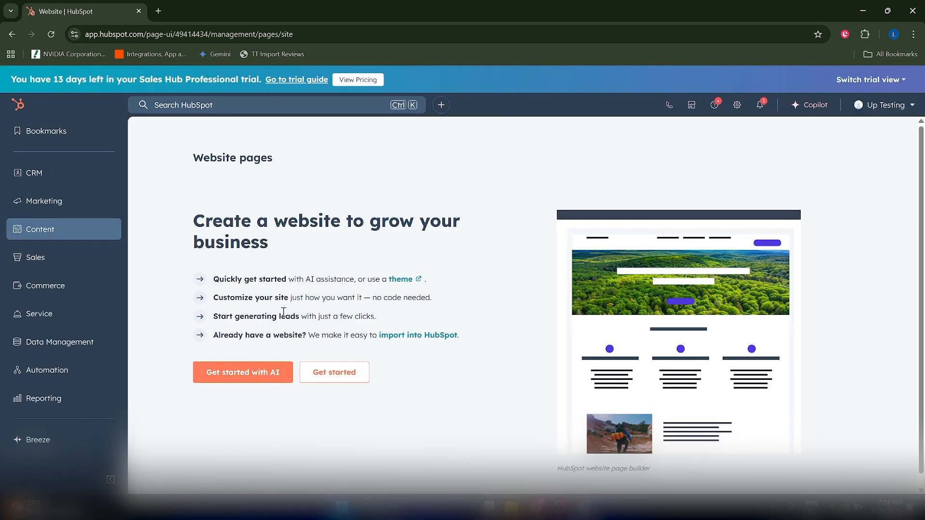
# Generate a website with AI from a pasted business description, using the Minimalistic style.
pyautogui.scroll(-1, 328, 374)
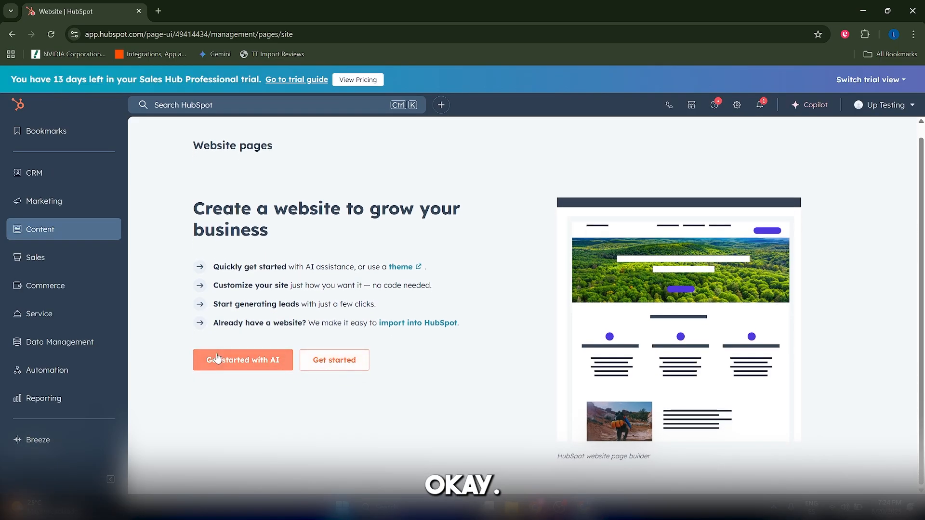
pyautogui.click(254, 375)
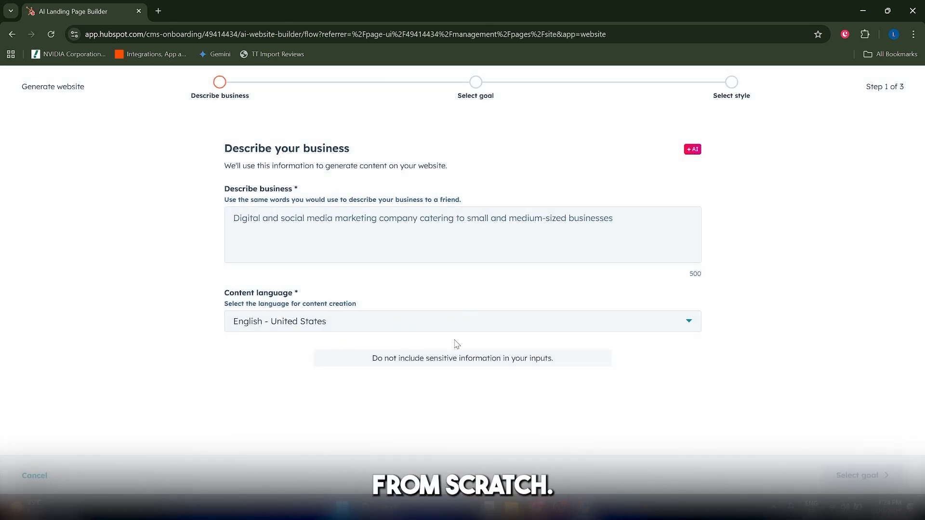
pyautogui.click(372, 227)
pyautogui.write('Automation in 2025 - Free Live Webinar')
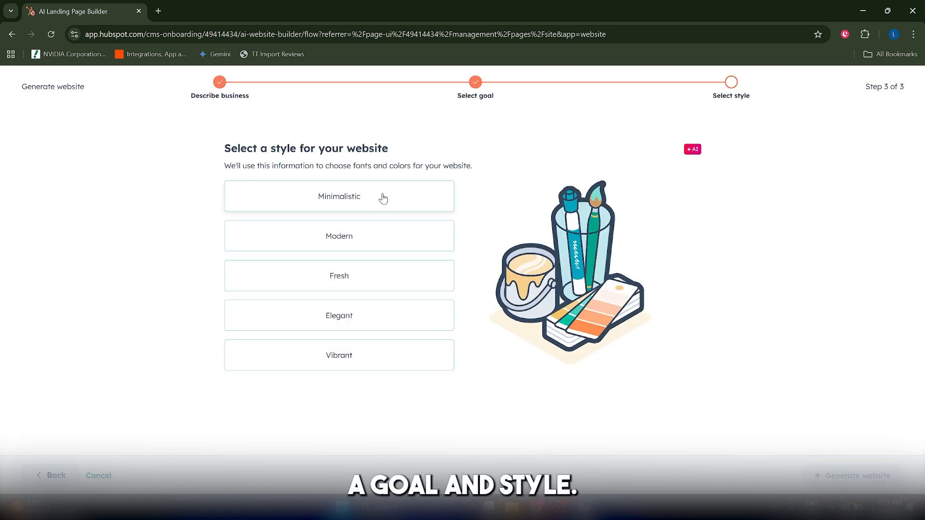
pyautogui.click(383, 198)
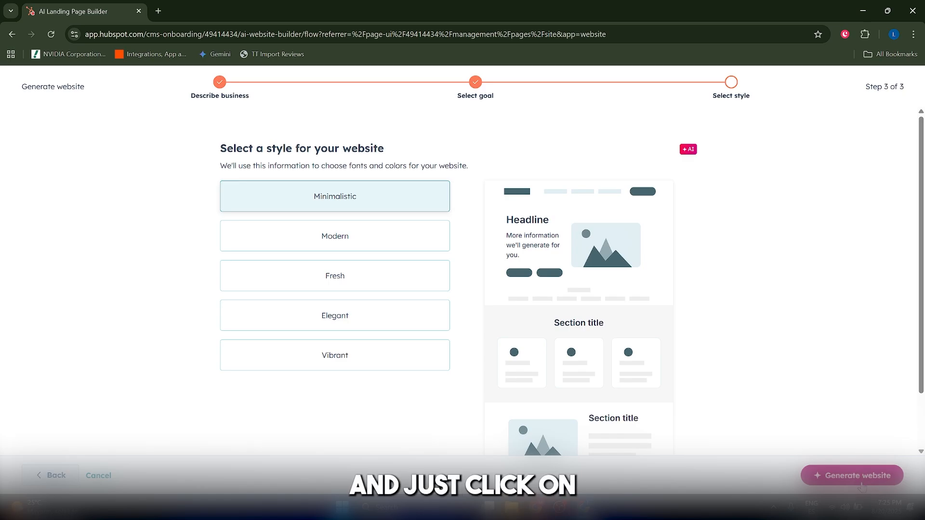
pyautogui.click(857, 482)
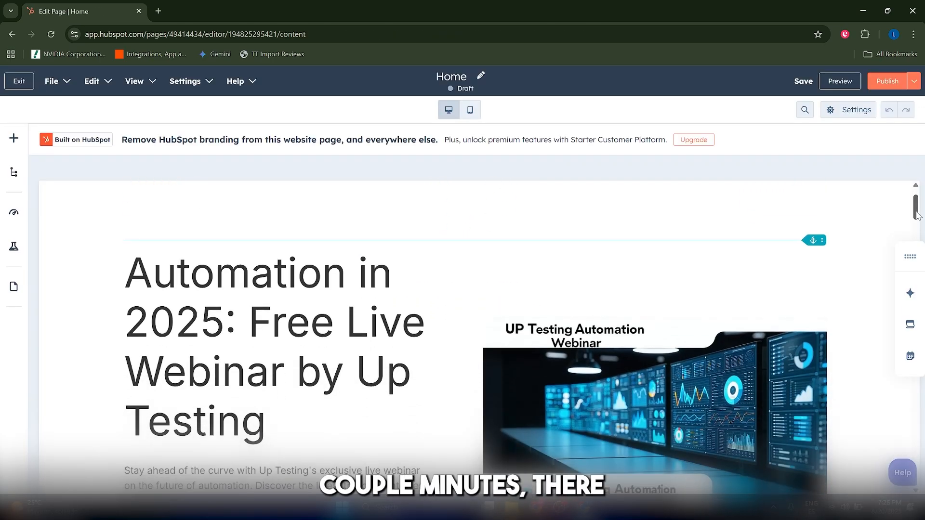
# Delete the email sign-up form module from the "Join Our Free Live Webinar: Automation in 2025" section of the generated page.
pyautogui.moveTo(917, 216); pyautogui.dragTo(924, 453)
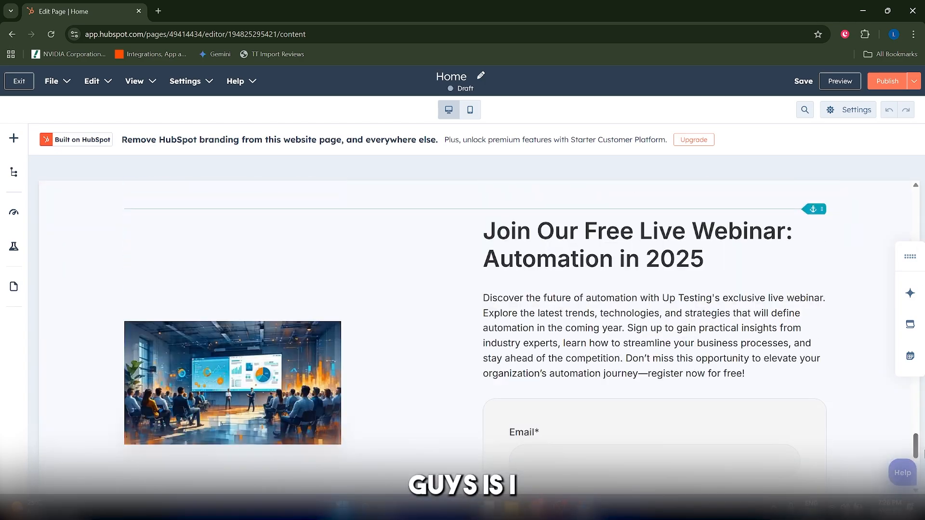
pyautogui.scroll(-3, 609, 264)
pyautogui.scroll(4, 568, 330)
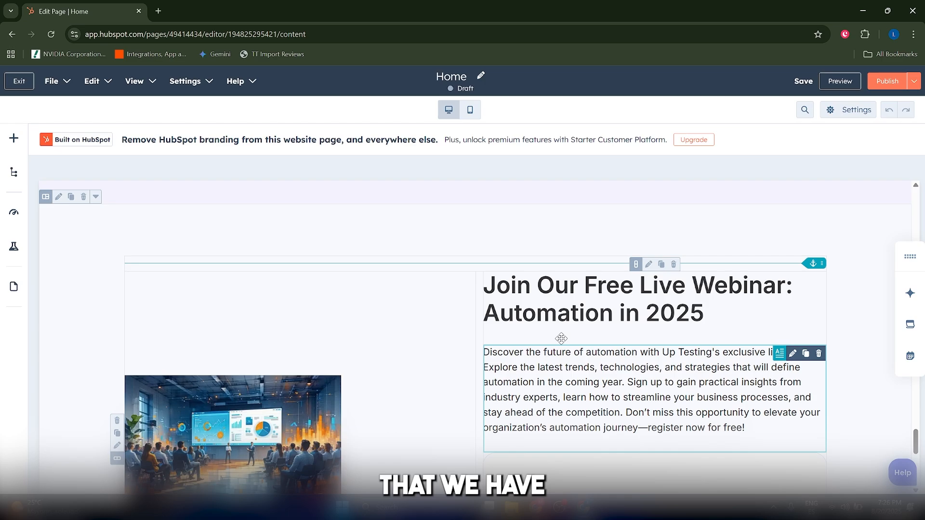
pyautogui.scroll(-4, 562, 339)
pyautogui.scroll(1, 589, 295)
pyautogui.click(634, 361)
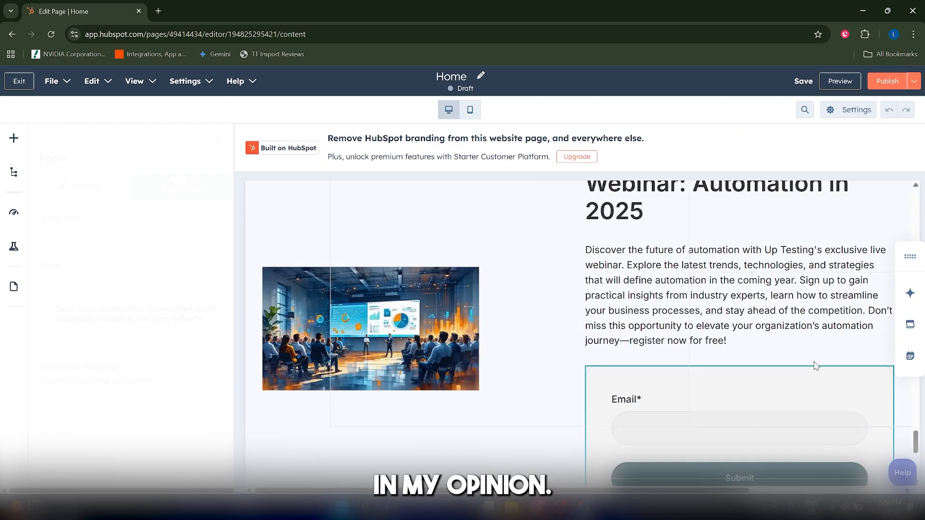
pyautogui.scroll(-3, 815, 366)
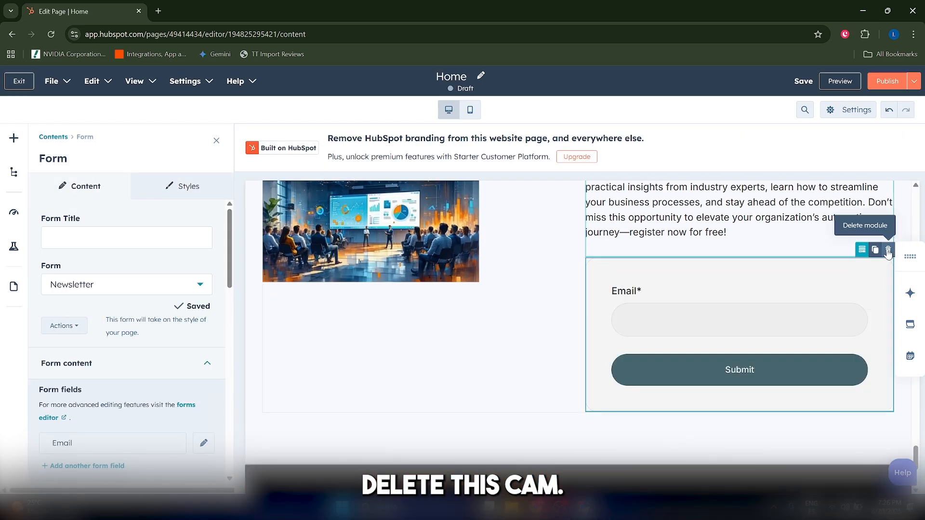
pyautogui.click(888, 250)
pyautogui.scroll(4, 641, 347)
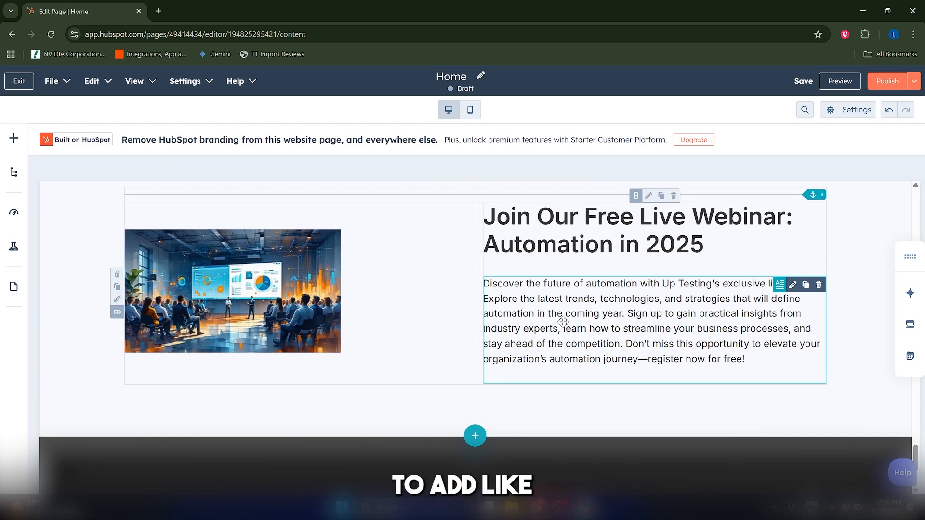
# Find the Form module and add it below the webinar image and description.
pyautogui.click(15, 140)
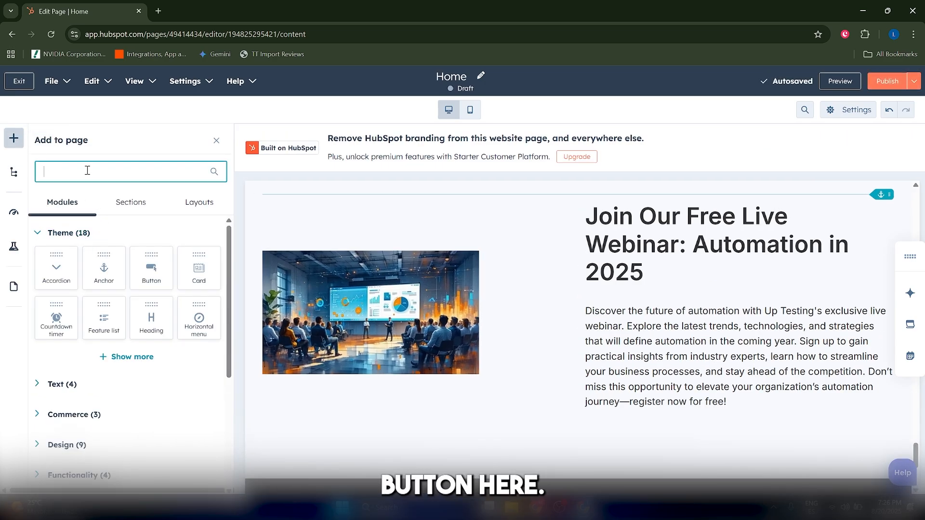
pyautogui.write('form')
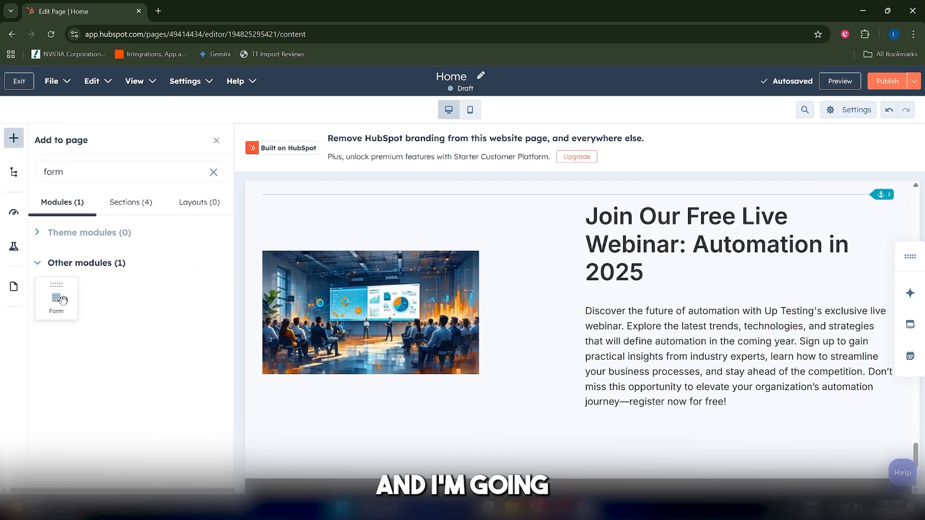
pyautogui.moveTo(56, 299); pyautogui.dragTo(669, 449)
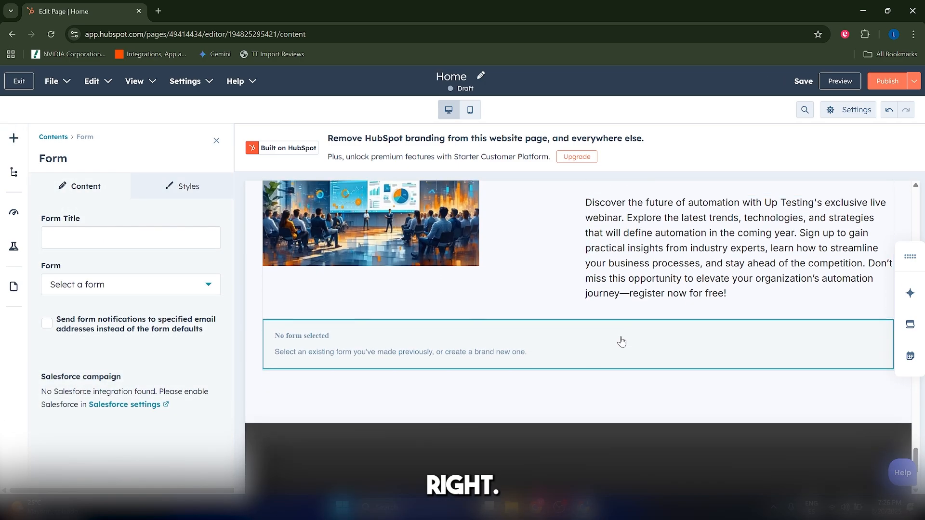
# Assign the Contact Us form to the new Form module, apply the changes and publish the page.
pyautogui.click(101, 285)
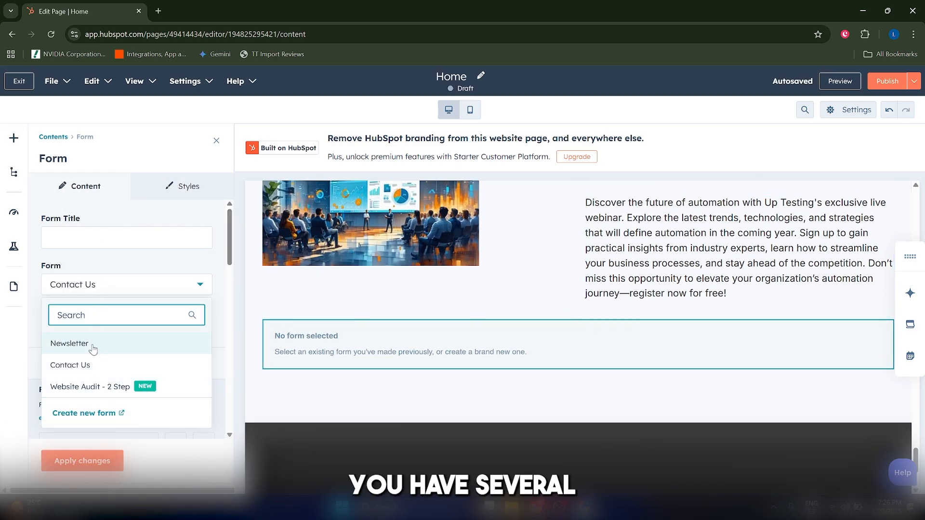
pyautogui.click(148, 261)
pyautogui.scroll(-3, 142, 320)
pyautogui.scroll(-5, 132, 316)
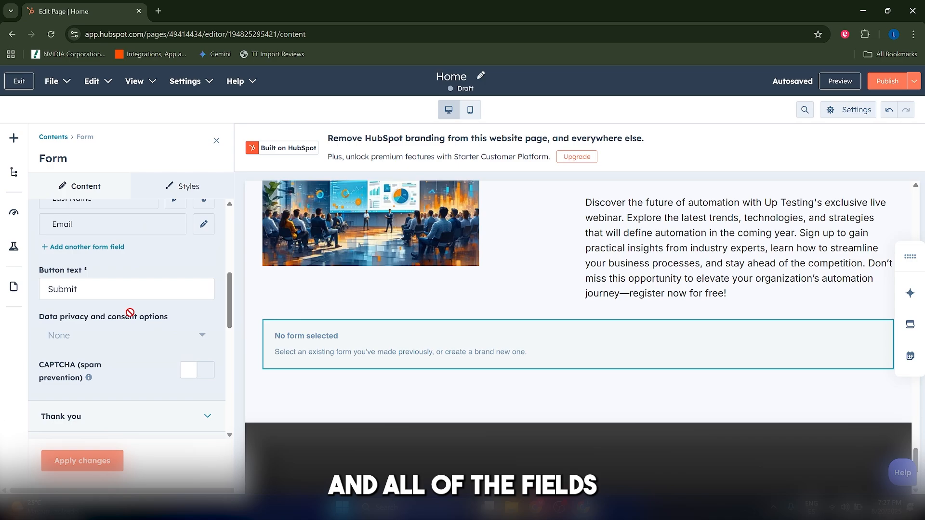
pyautogui.click(81, 468)
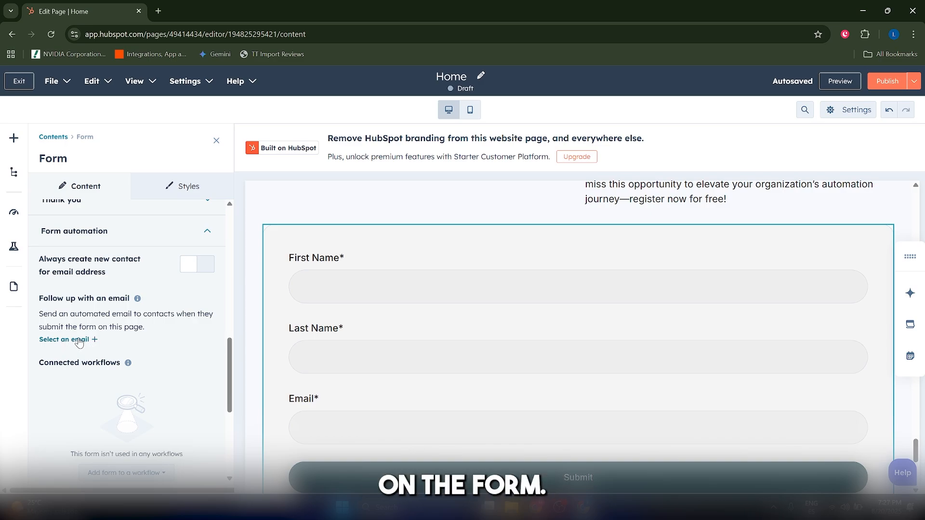
pyautogui.moveTo(881, 84)
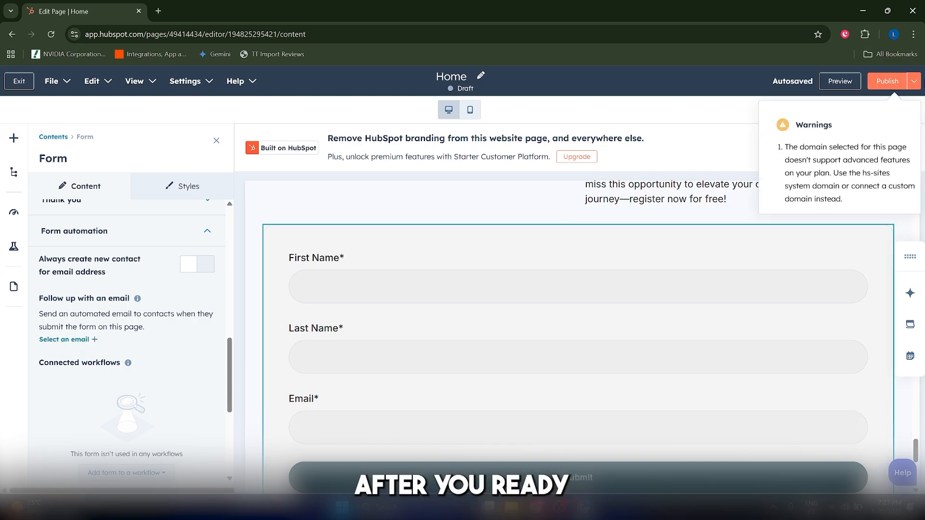
pyautogui.click(881, 84)
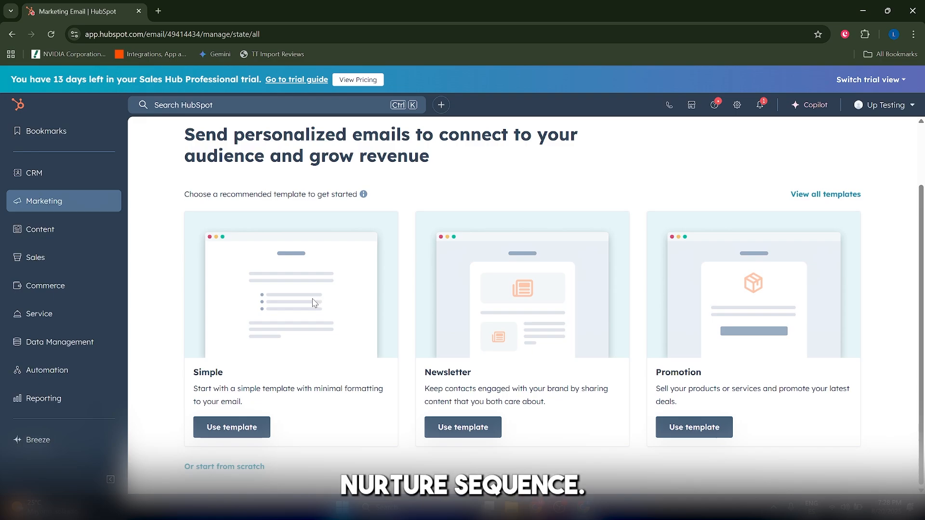
# Go to the marketing email tool and start a new email from scratch.
pyautogui.moveTo(46, 201)
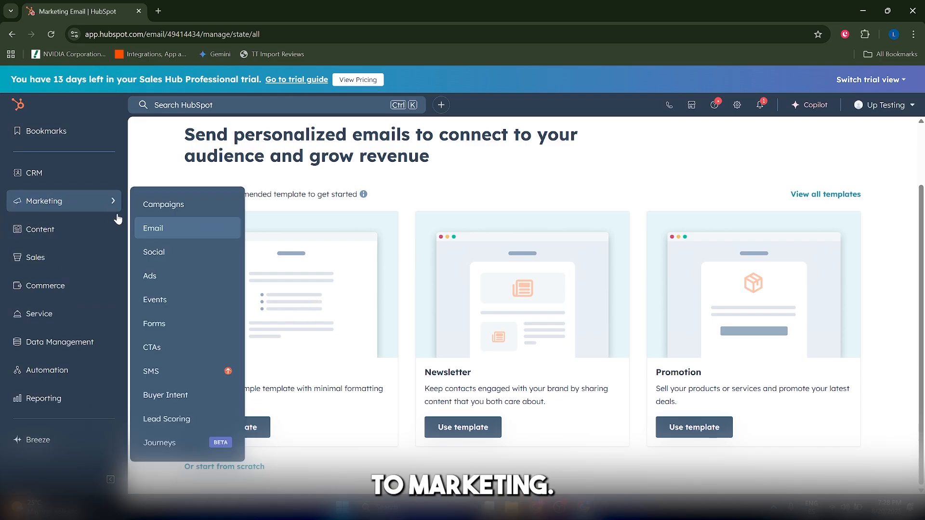
pyautogui.click(158, 225)
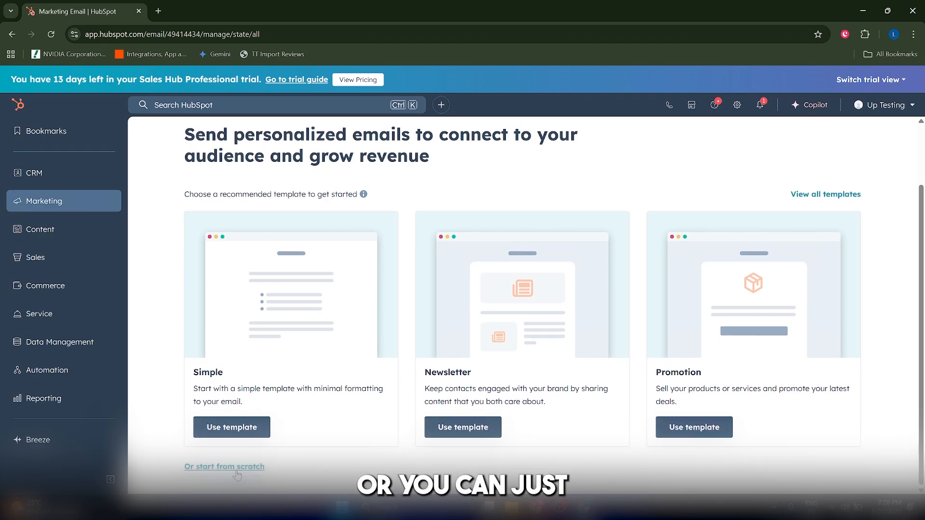
pyautogui.click(236, 469)
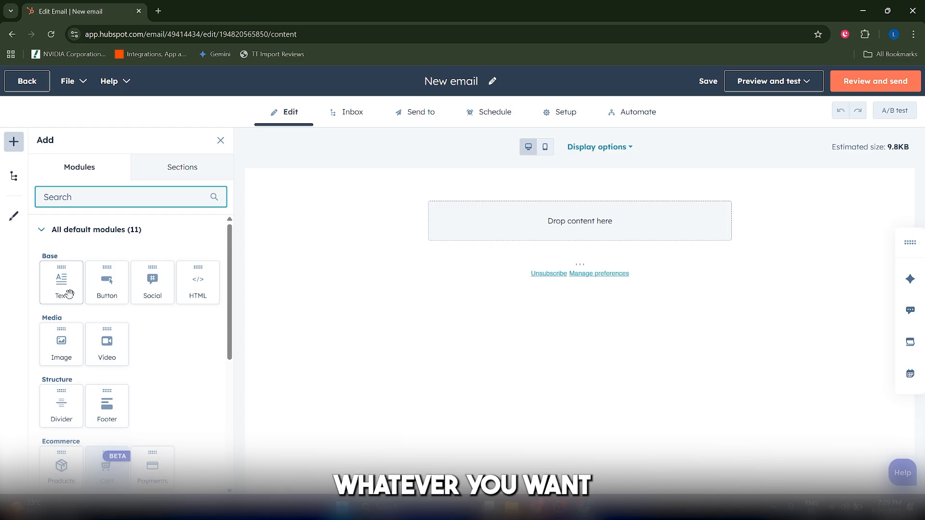
# Add a Text module to the email and replace its sample content with the heading "THANKS FOR CONFIRMING YOUR INTEREST".
pyautogui.moveTo(69, 294); pyautogui.dragTo(558, 266)
pyautogui.moveTo(554, 227); pyautogui.dragTo(554, 227)
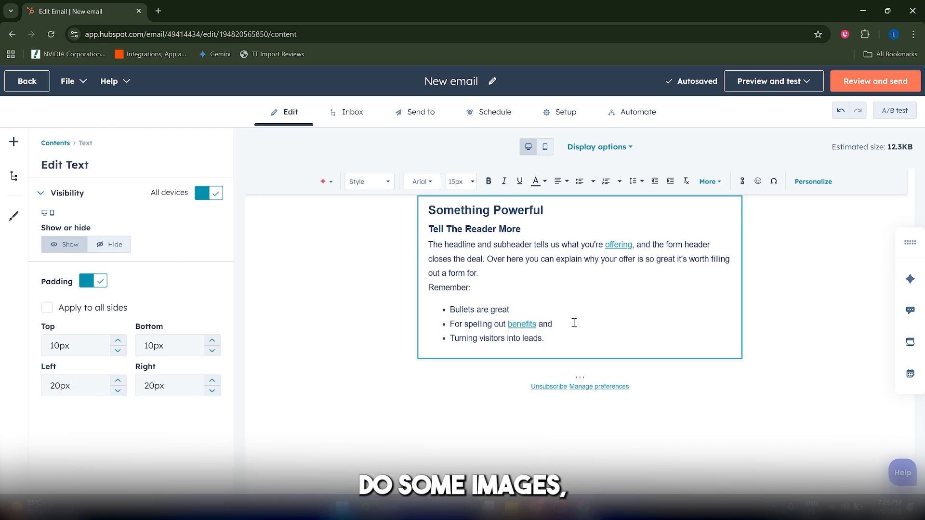
pyautogui.moveTo(563, 312); pyautogui.dragTo(475, 245)
pyautogui.click(474, 243)
pyautogui.click(492, 261)
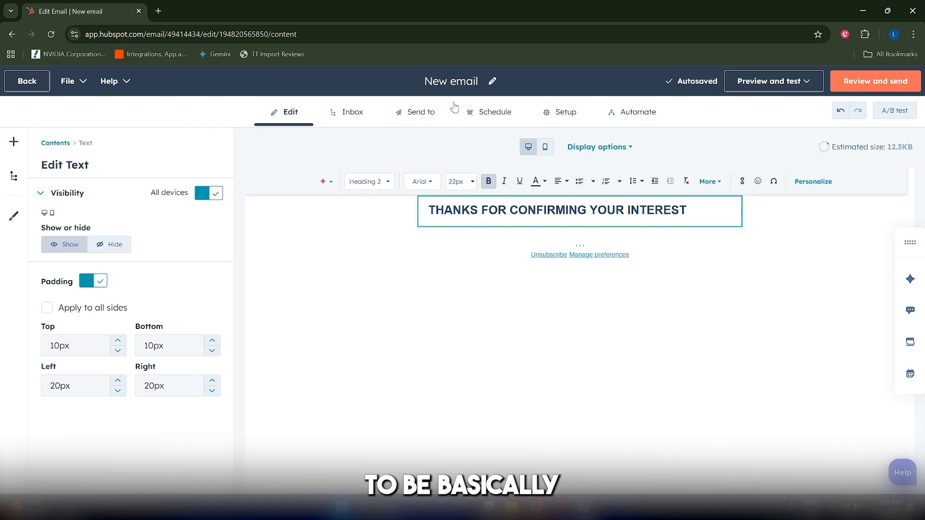
# Rename the email as "Confirmation".
pyautogui.doubleClick(442, 85)
pyautogui.hotkey('ctrl', 'a')
pyautogui.write('Confim')
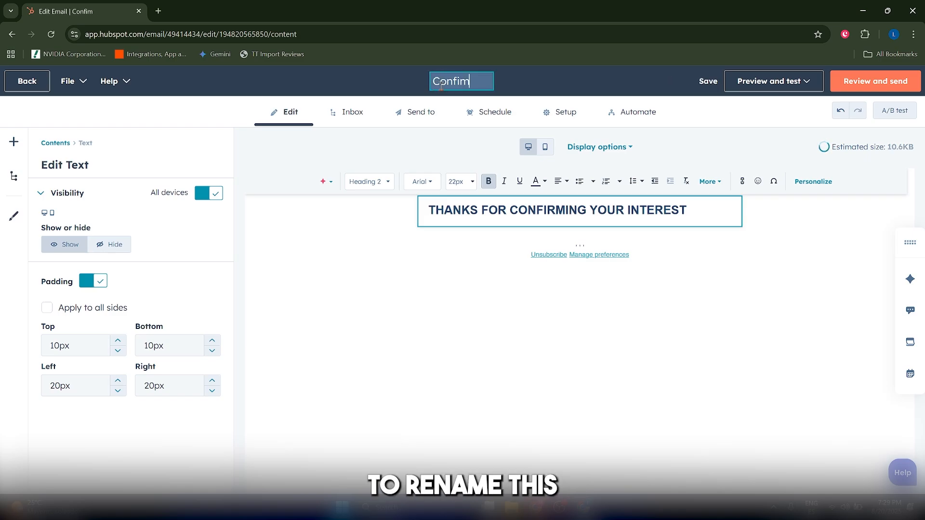
pyautogui.press('BackSpace')
pyautogui.write('rmation')
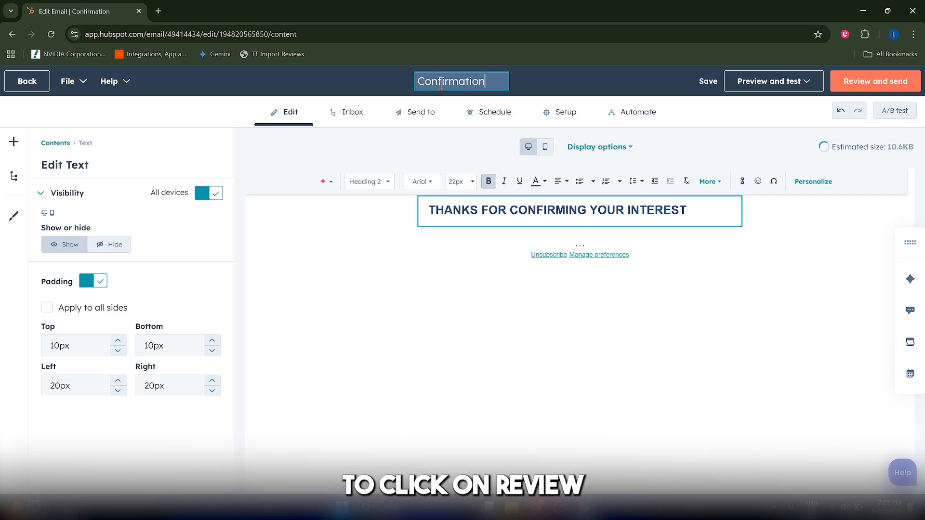
pyautogui.click(429, 106)
# Set the email's recipients to the contact list "Unnamed list 2/26/2025 8:27:24 AM".
pyautogui.click(415, 112)
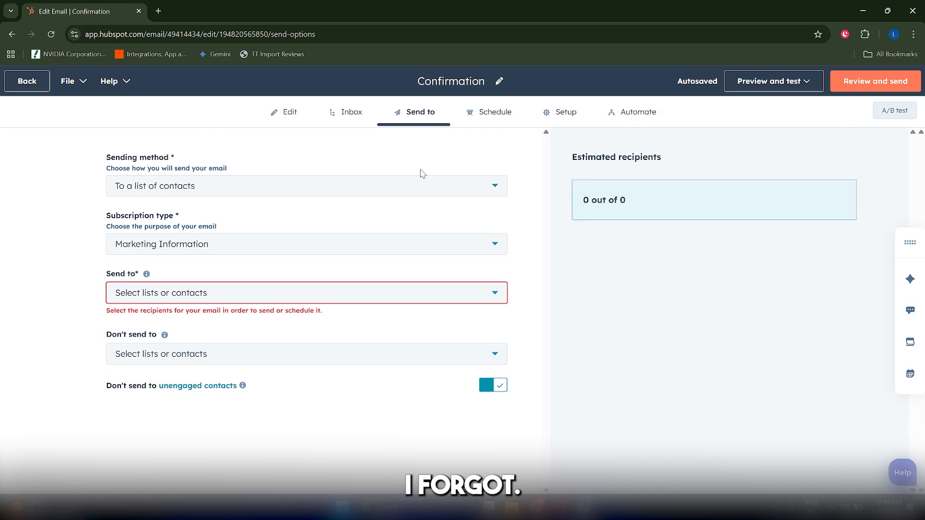
pyautogui.click(359, 115)
pyautogui.click(415, 115)
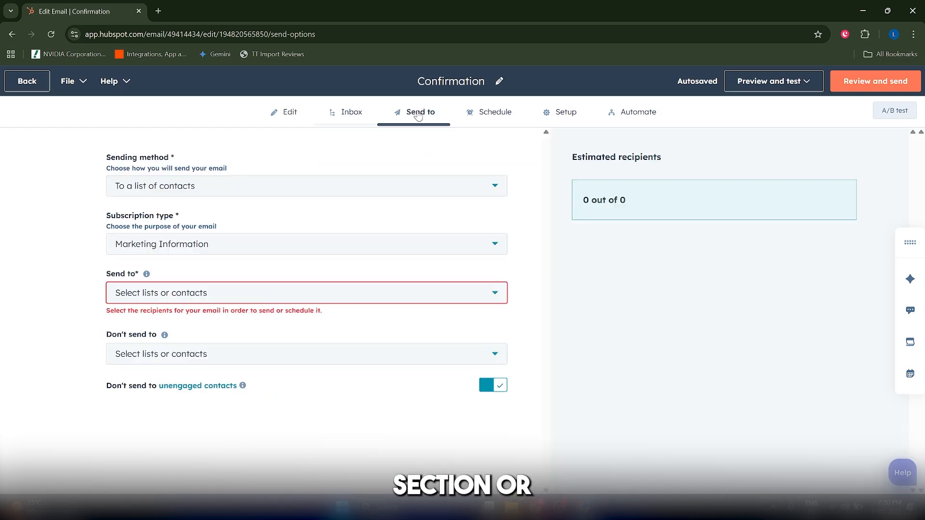
pyautogui.click(163, 244)
pyautogui.click(164, 292)
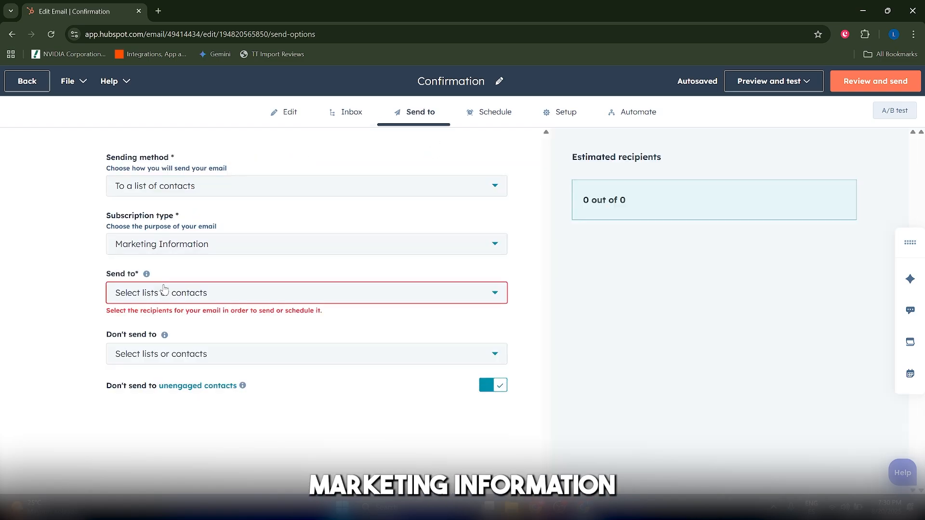
pyautogui.click(164, 296)
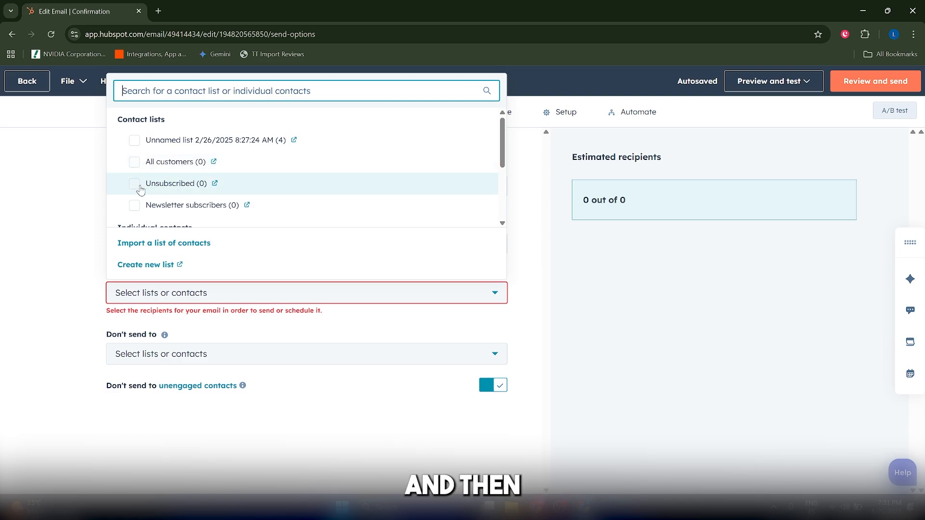
pyautogui.click(134, 206)
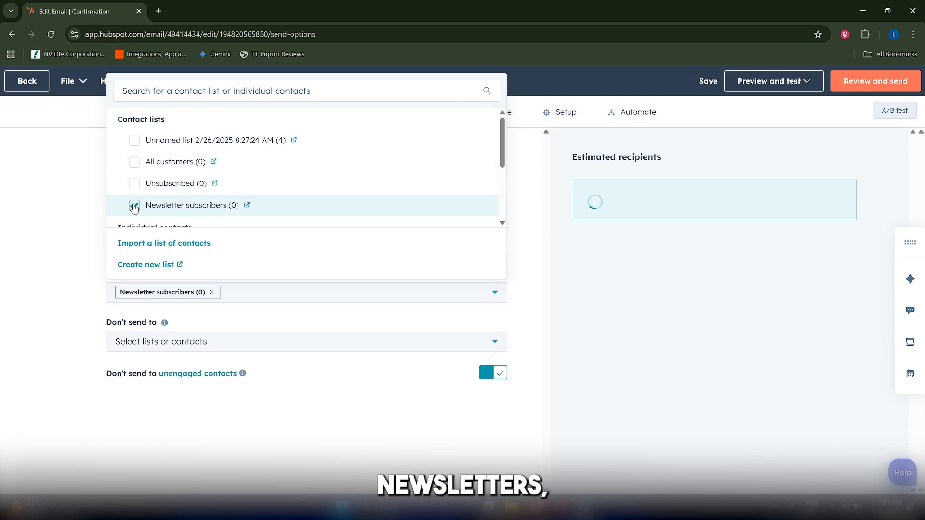
pyautogui.click(134, 206)
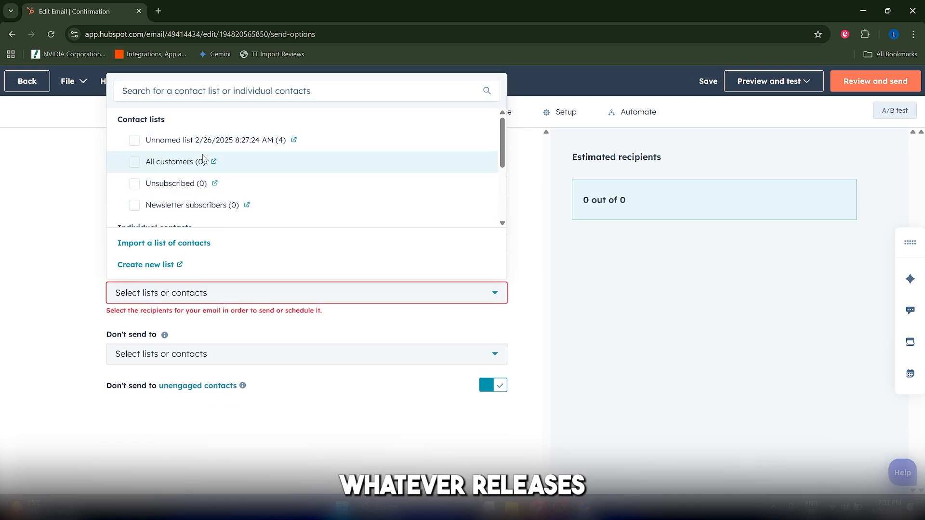
pyautogui.click(156, 148)
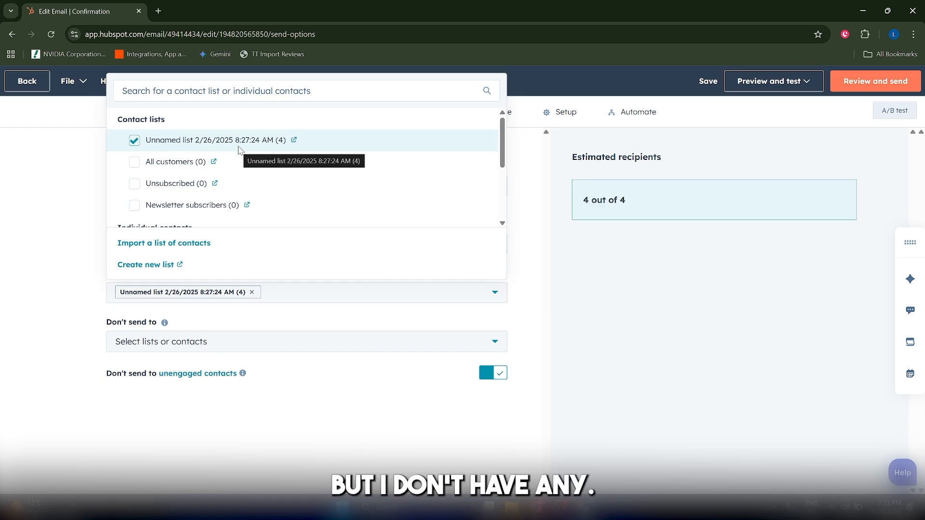
pyautogui.scroll(-2, 248, 156)
pyautogui.scroll(2, 248, 156)
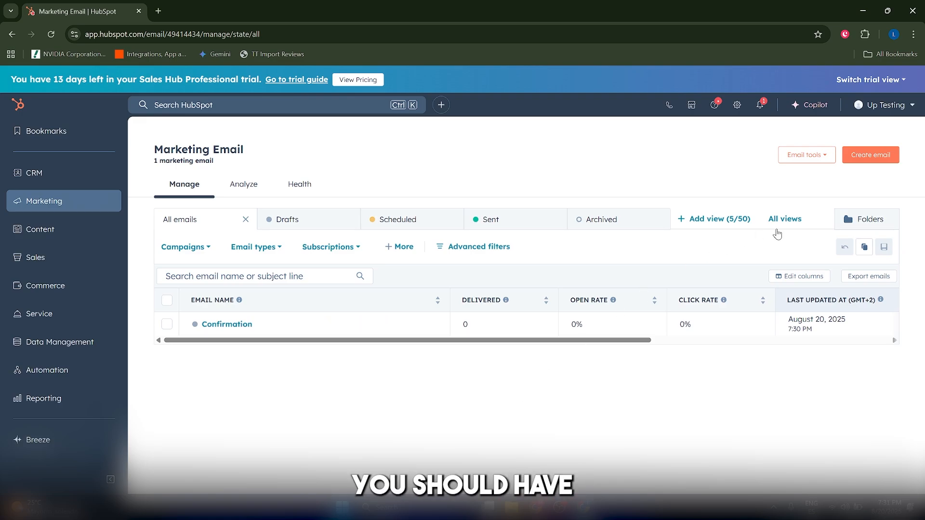
# Add a Button module below the footer of the Confirmation email and set its text to "CLICK HERE".
pyautogui.click(876, 160)
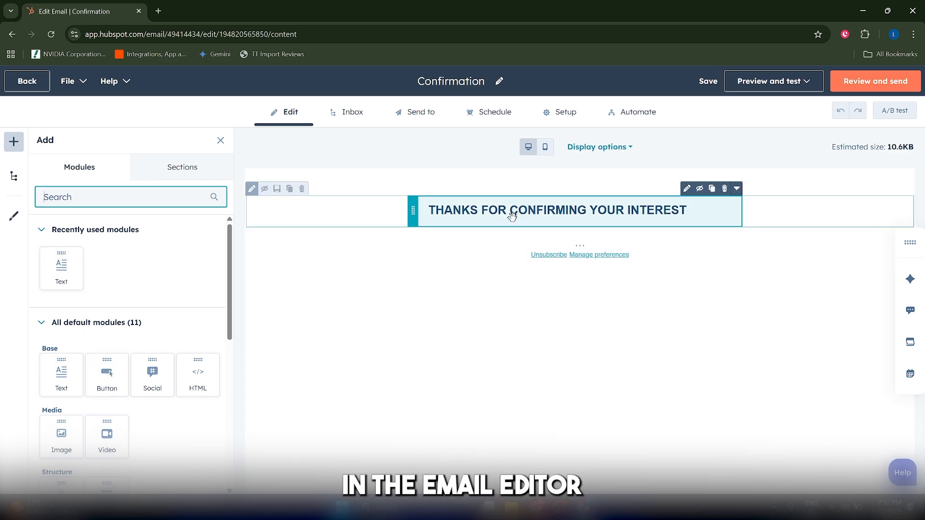
pyautogui.moveTo(118, 370); pyautogui.dragTo(579, 284)
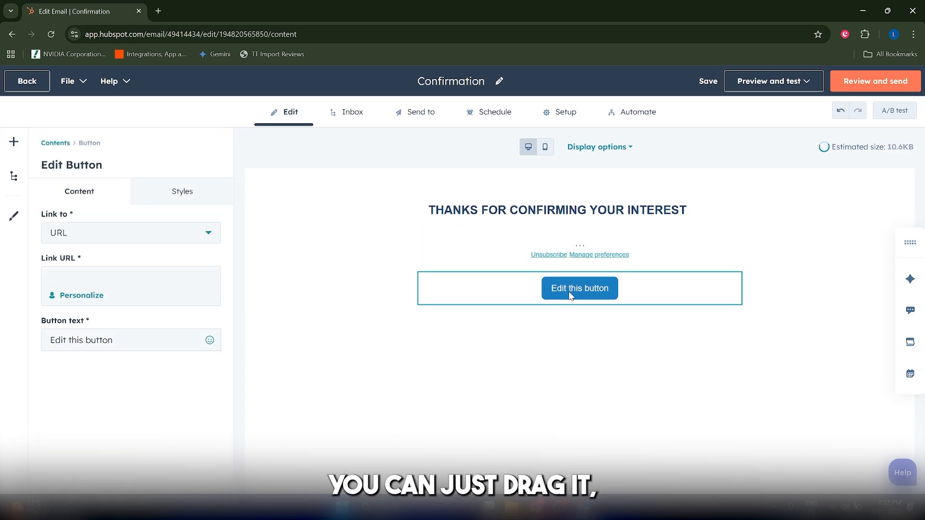
pyautogui.tripleClick(570, 294)
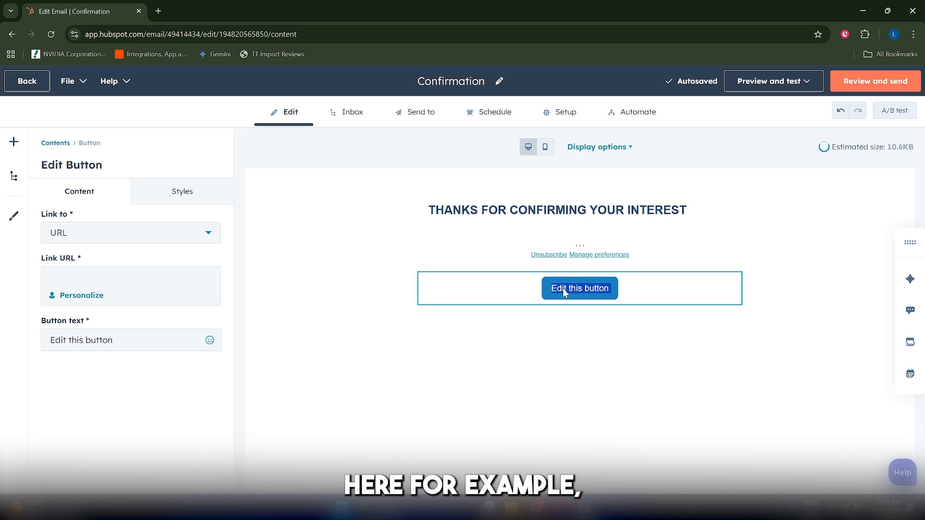
pyautogui.tripleClick(103, 339)
pyautogui.write('C')
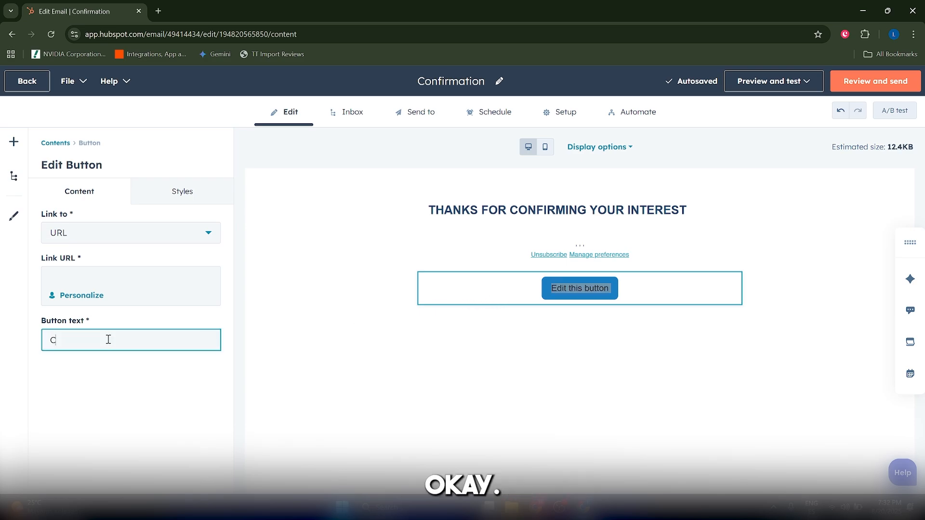
pyautogui.write('LICK HERE')
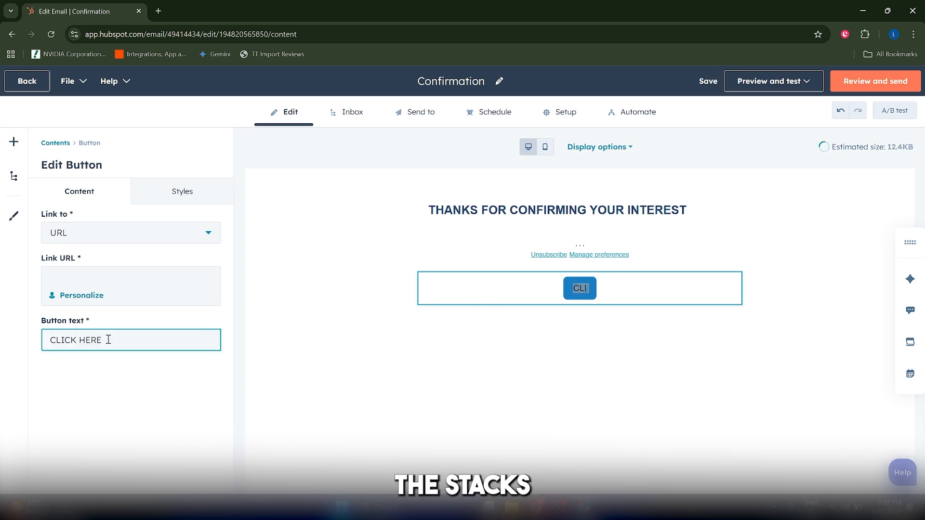
pyautogui.click(77, 268)
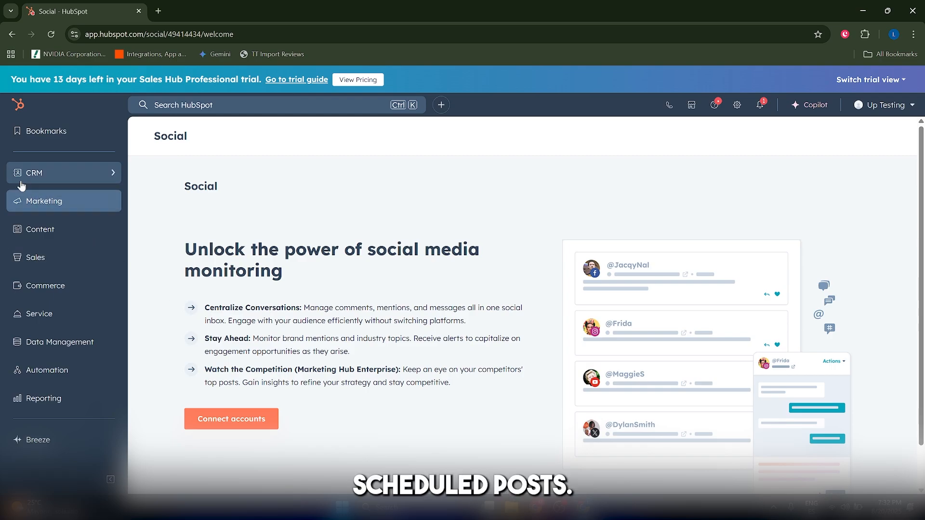
# Open the Social tool and view the networks offered for connecting an account, then close the selection.
pyautogui.moveTo(44, 193)
pyautogui.click(155, 253)
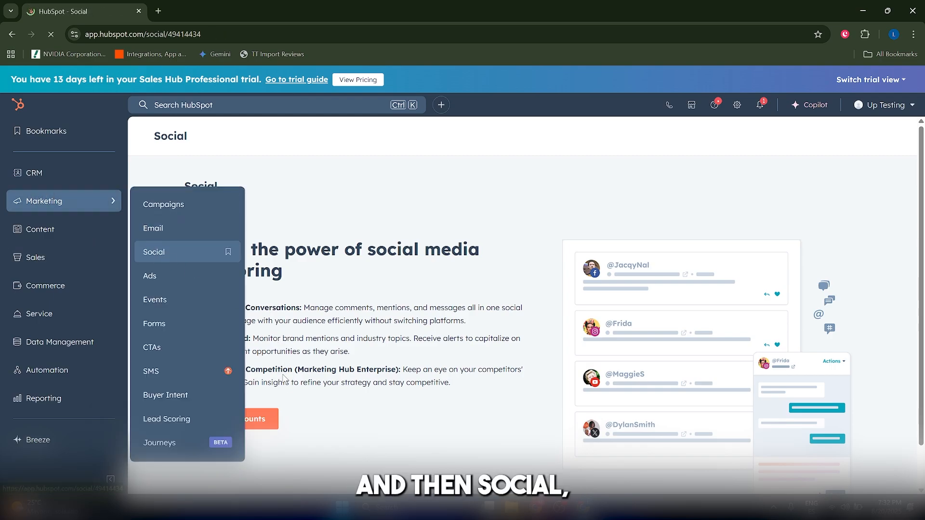
pyautogui.click(241, 418)
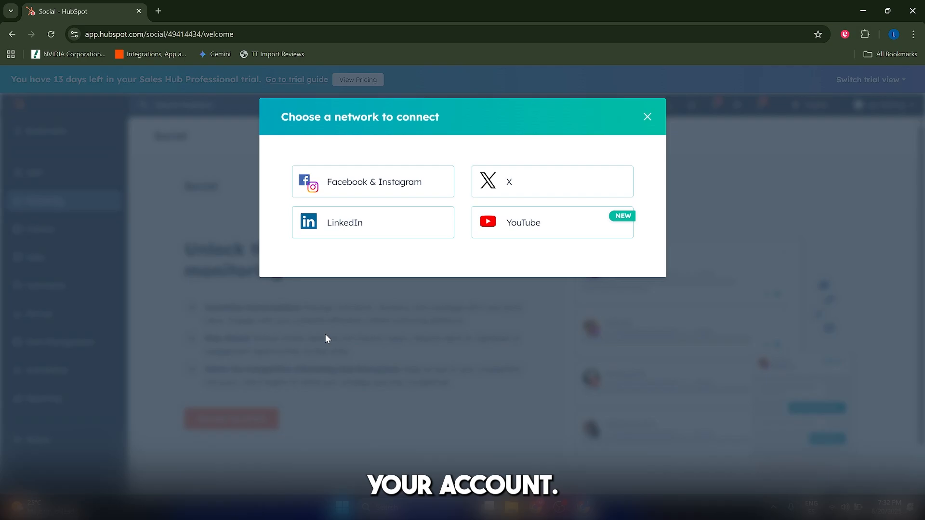
pyautogui.click(648, 118)
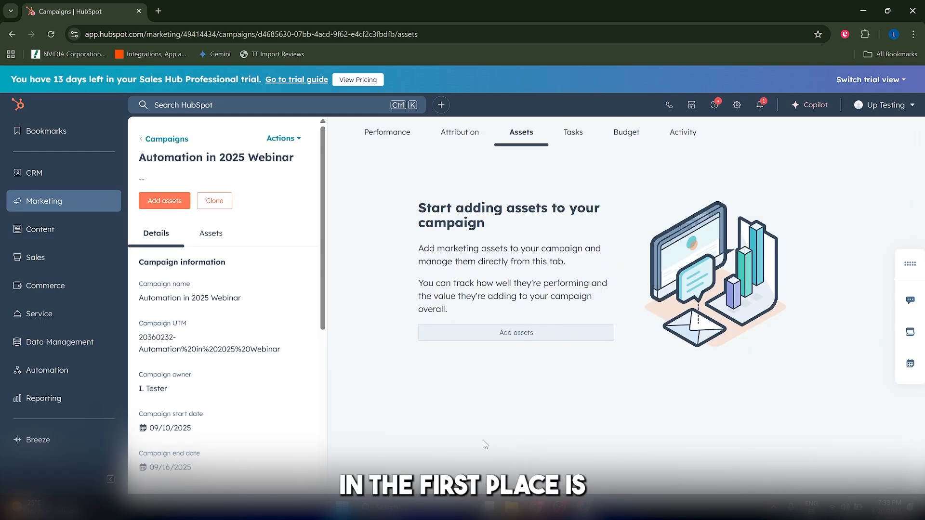
# Add the Confirmation marketing email as an asset of the "Automation in 2025 Webinar" campaign.
pyautogui.click(527, 340)
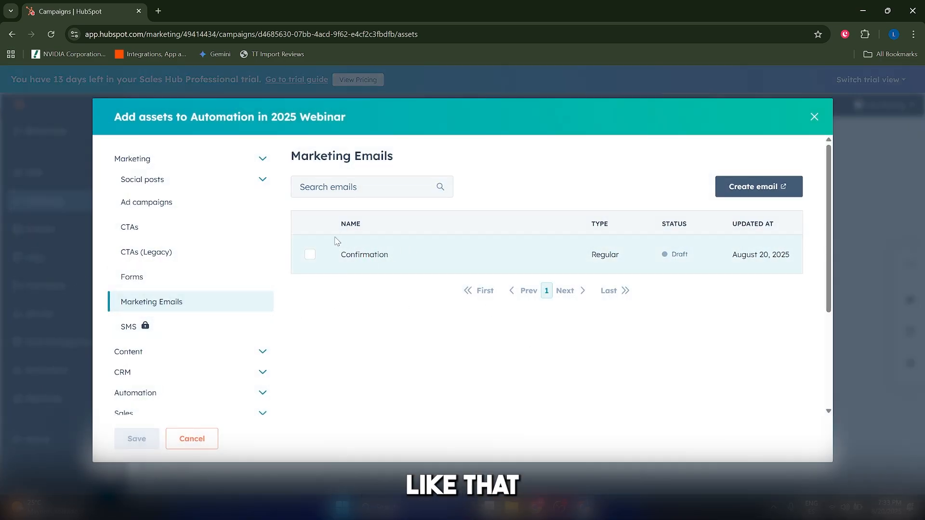
pyautogui.click(815, 117)
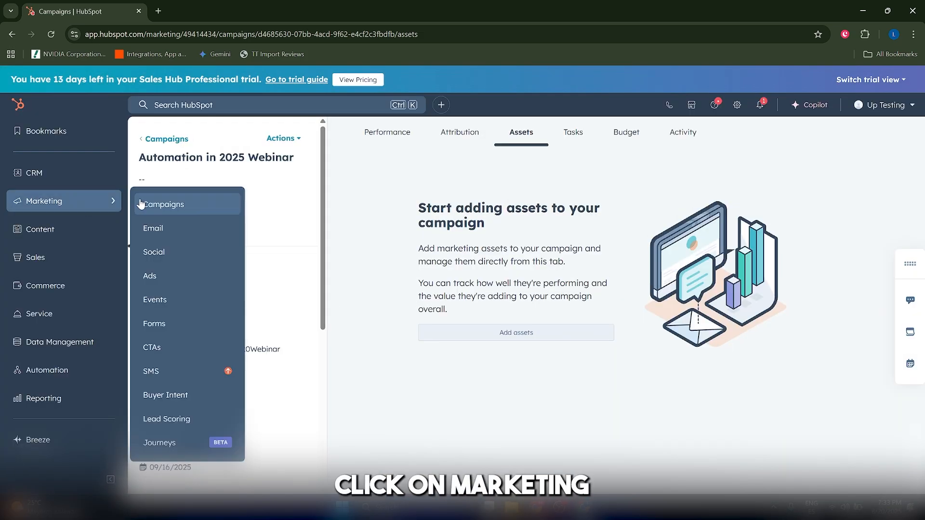
pyautogui.click(519, 332)
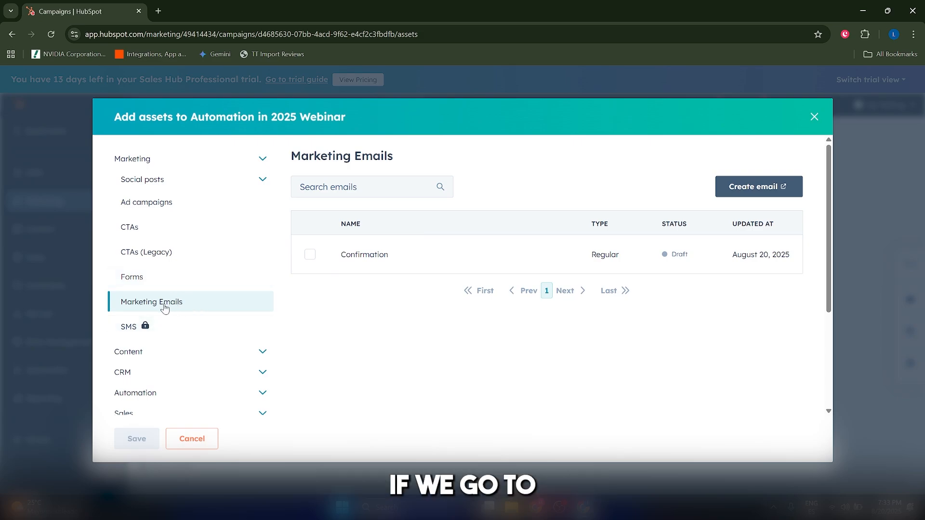
pyautogui.click(310, 256)
pyautogui.click(137, 438)
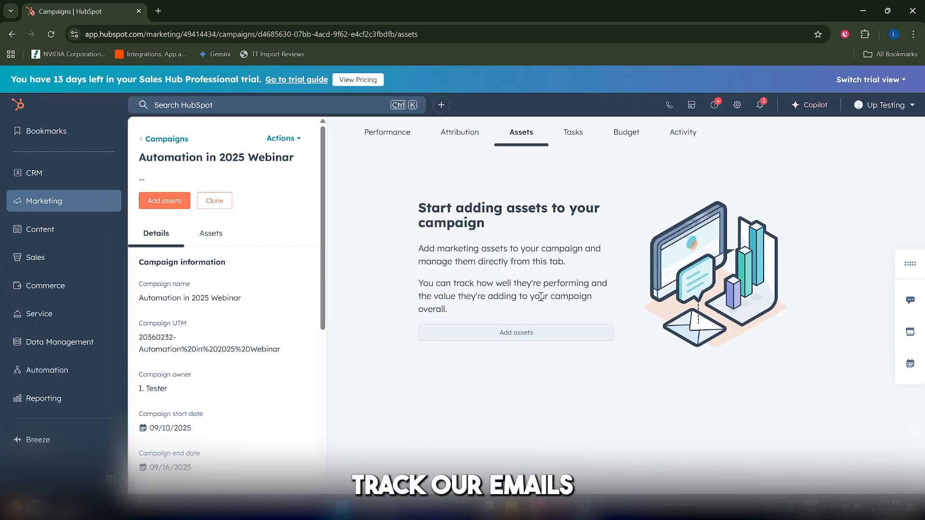
# Review the tasks and budget sections of the "Automation in 2025 Webinar" campaign.
pyautogui.click(586, 135)
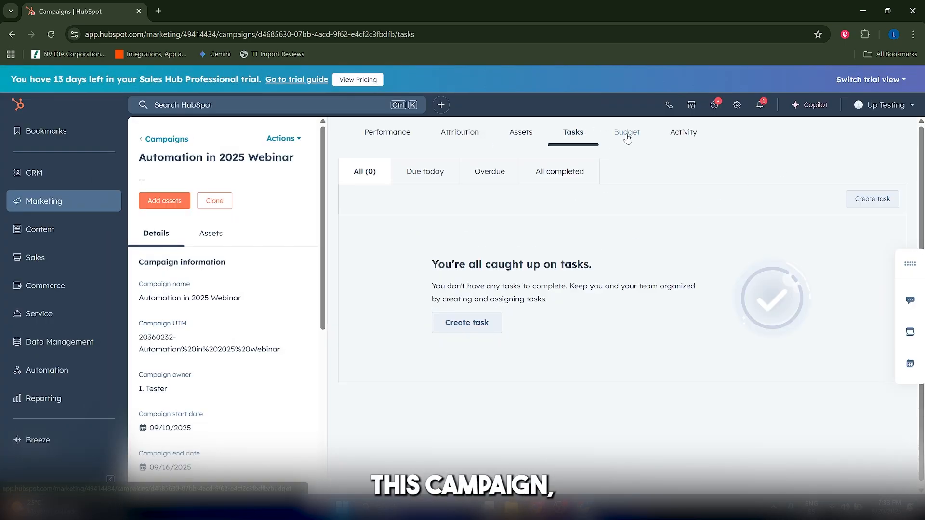
pyautogui.click(627, 133)
pyautogui.click(667, 142)
pyautogui.click(626, 132)
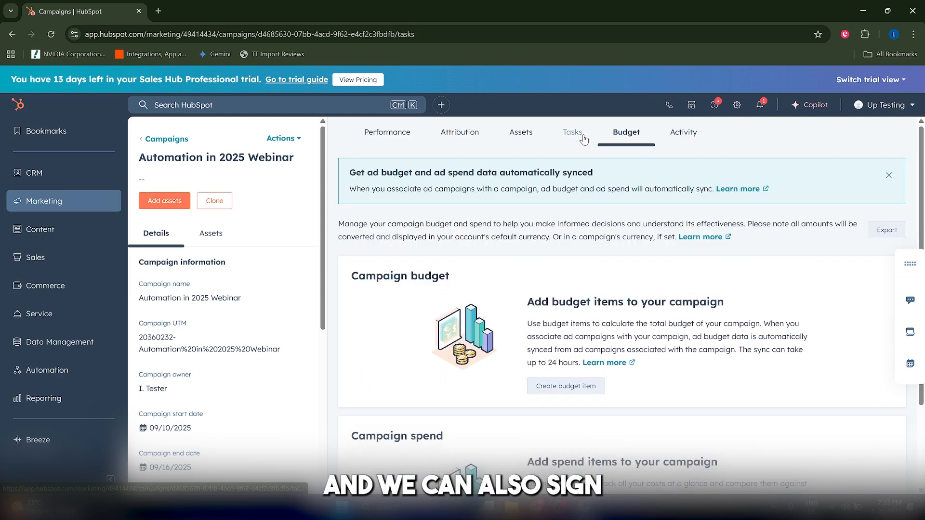
pyautogui.click(583, 137)
pyautogui.scroll(-1, 573, 309)
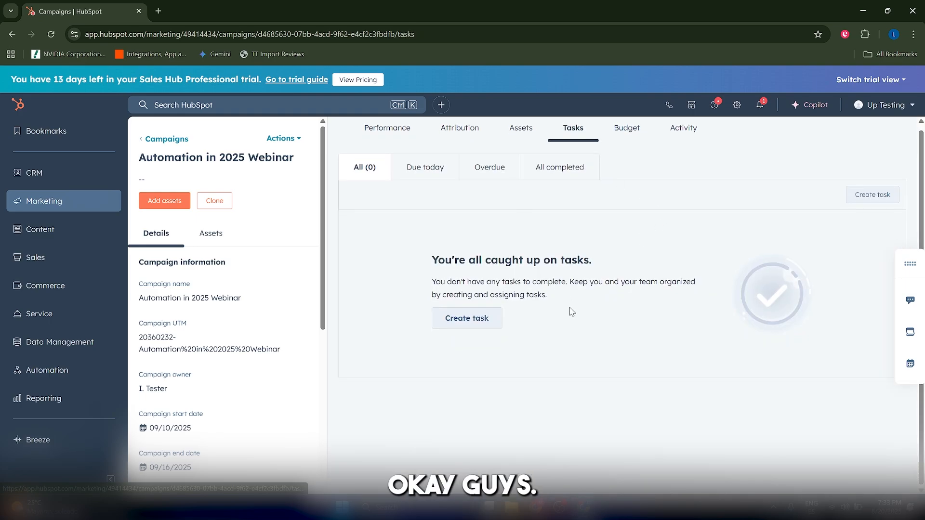